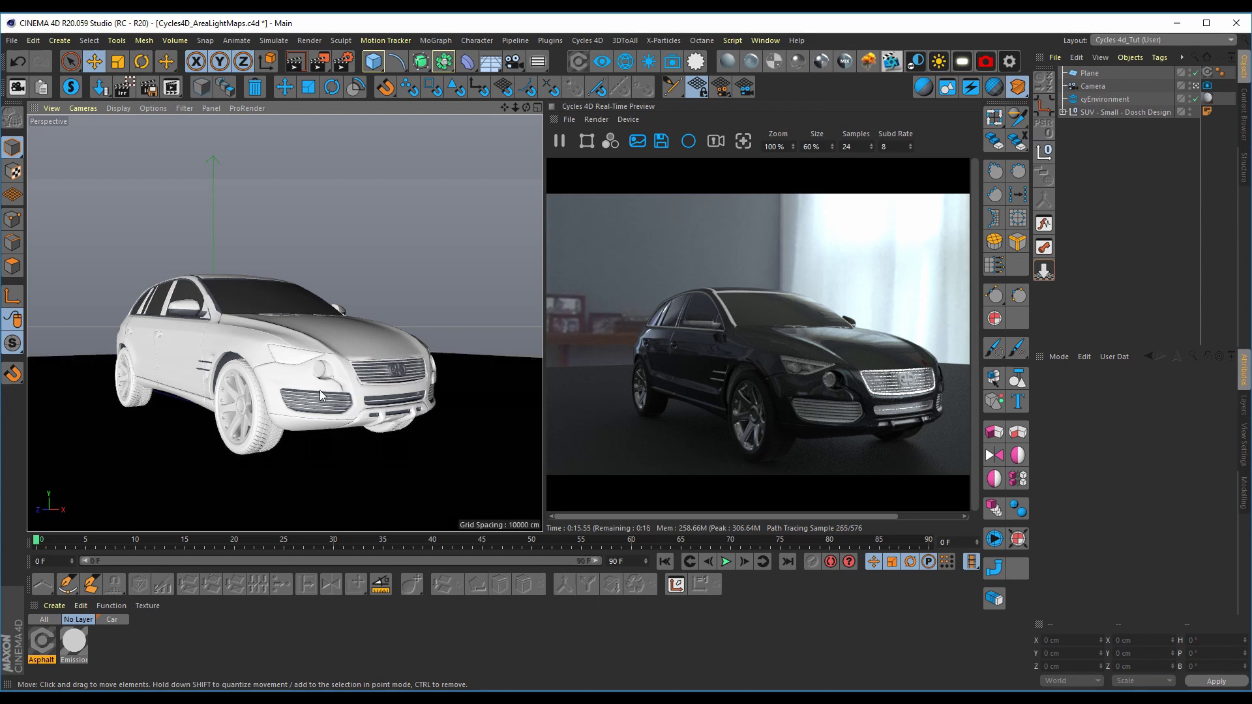
- Disable the cyEnvironment object to remove the environment lighting from the scene
mouse_move(320, 390)
alt+middle_down()
mouse_move(309, 389)
mouse_move(319, 381)
alt+middle_up()
alt+drag(318, 381, 303, 373)
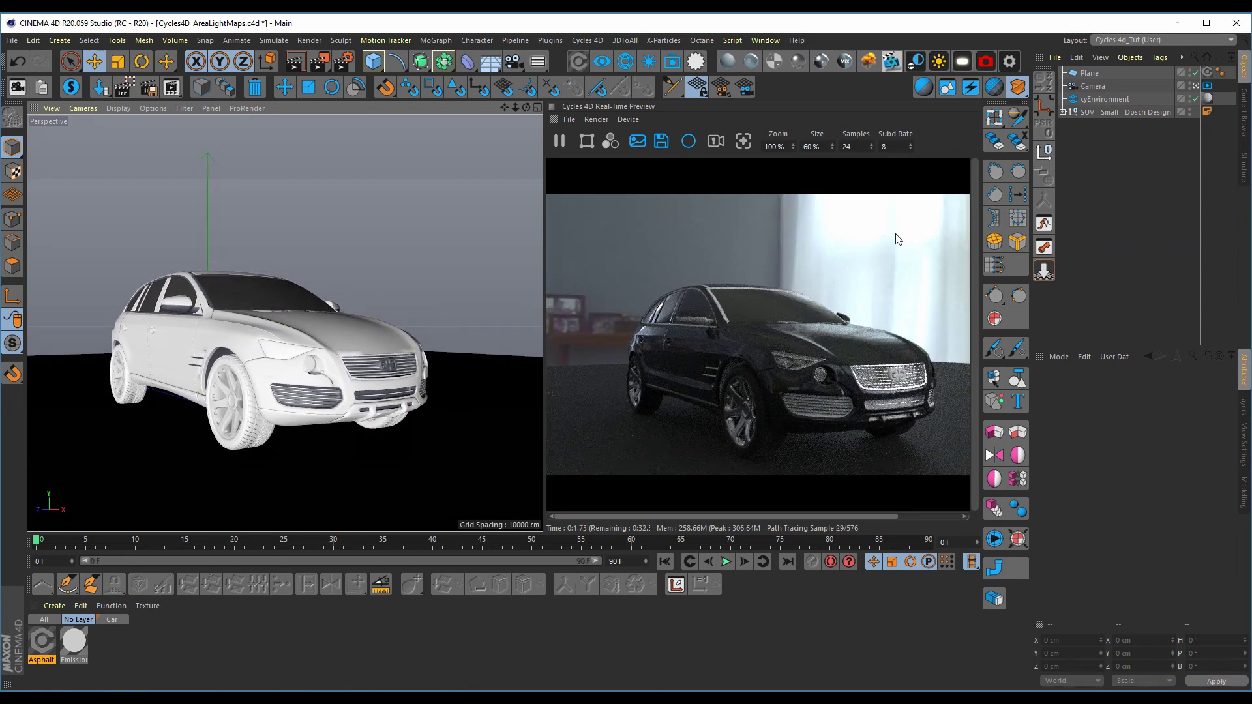
click(1196, 99)
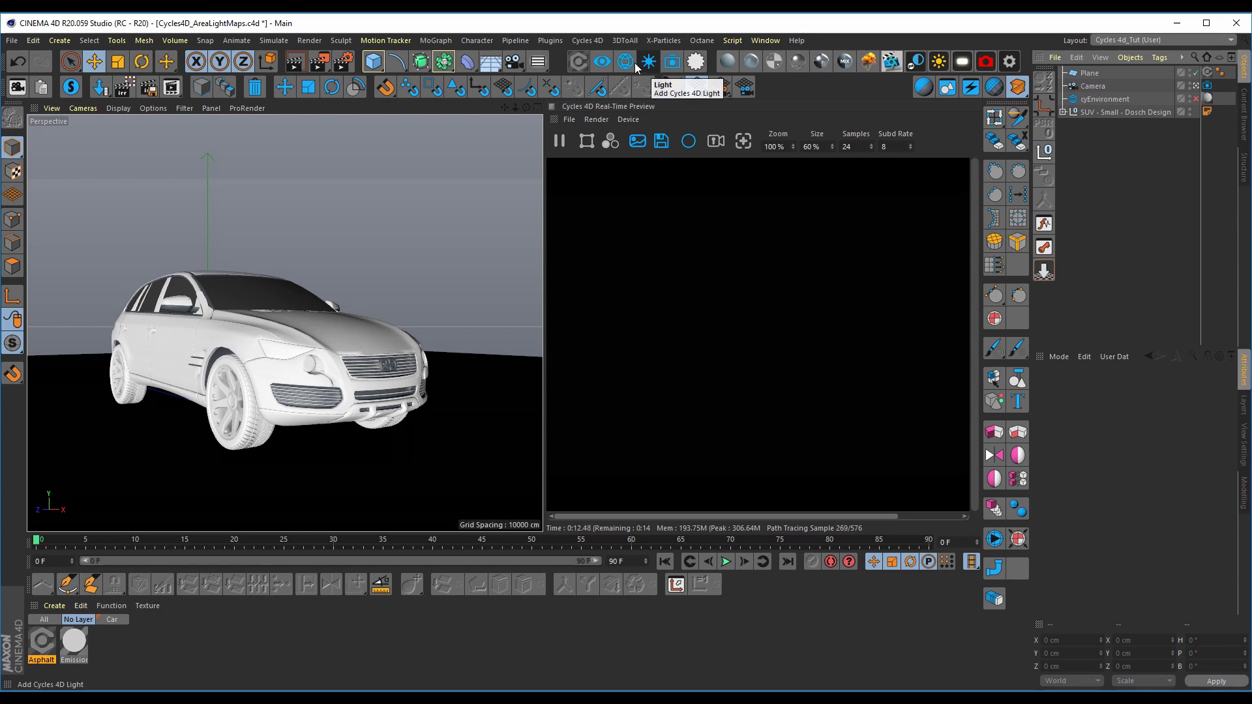
- Add a new plane primitive and set its orientation to +Z so it stands upright
click(374, 63)
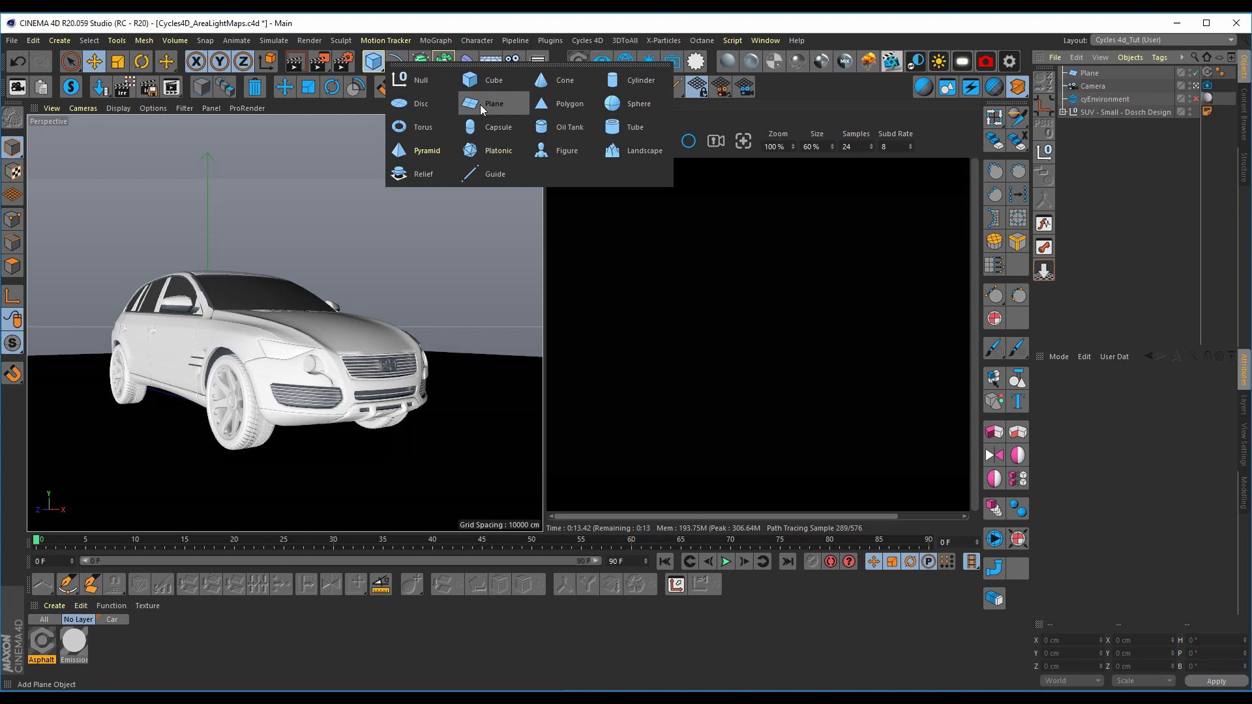
click(480, 104)
click(1148, 468)
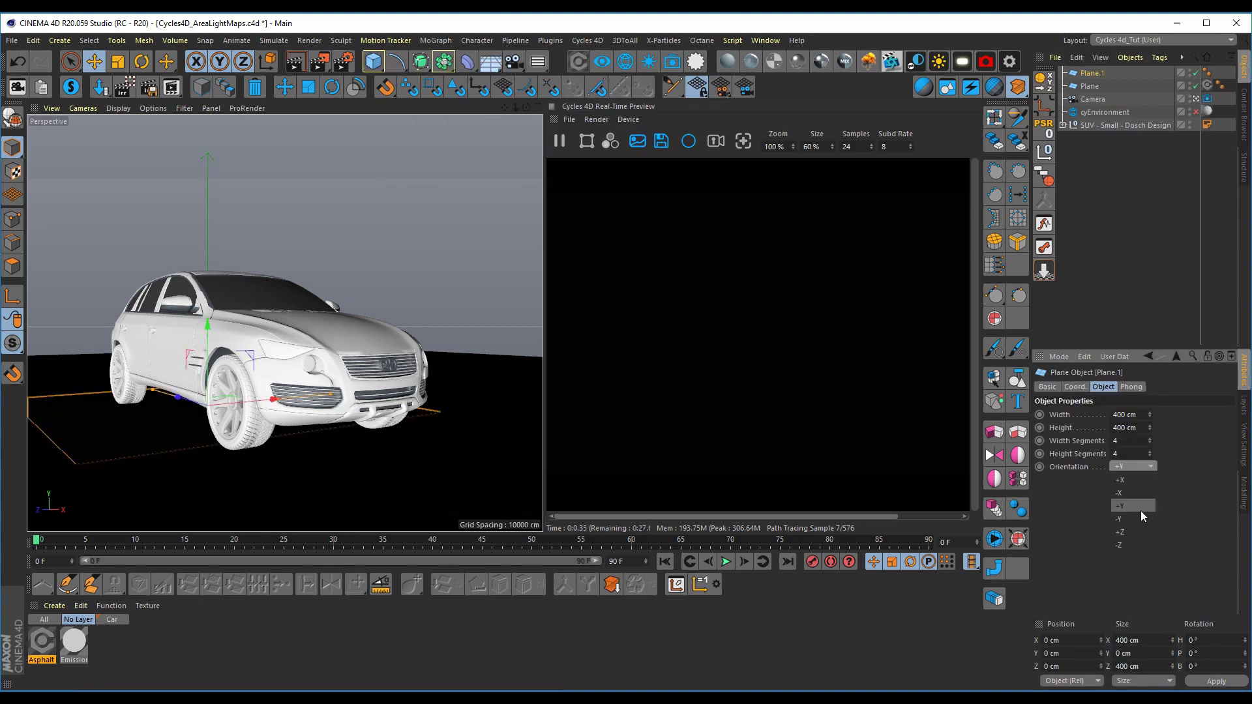
click(1138, 535)
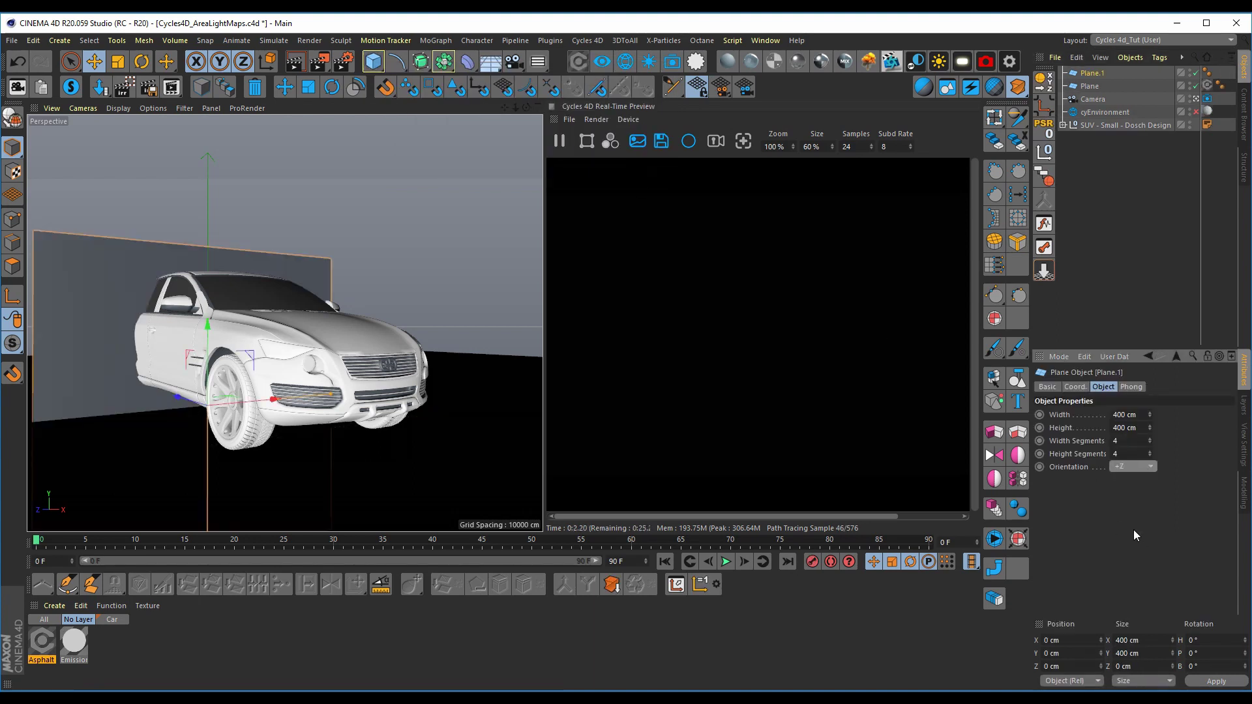
- Apply a new Cycles 4D Emission surface material to the upright plane and raise the plane to about 182 cm in Y
click(50, 607)
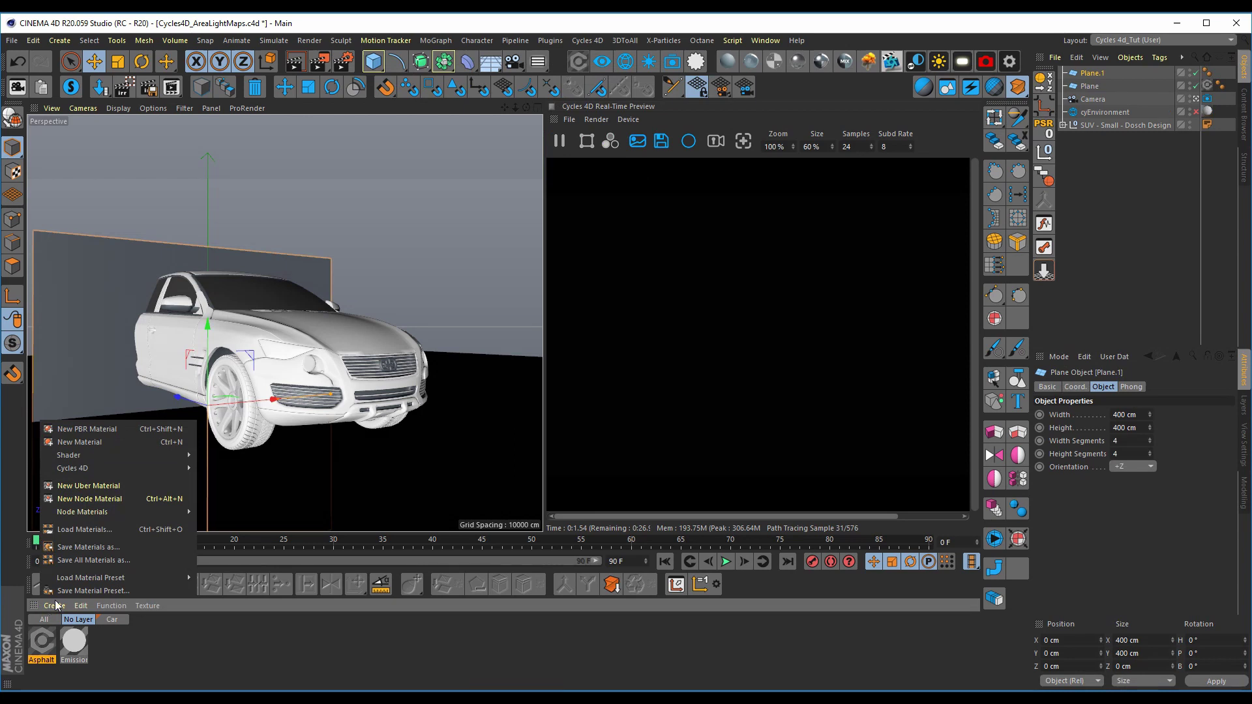
mouse_move(103, 459)
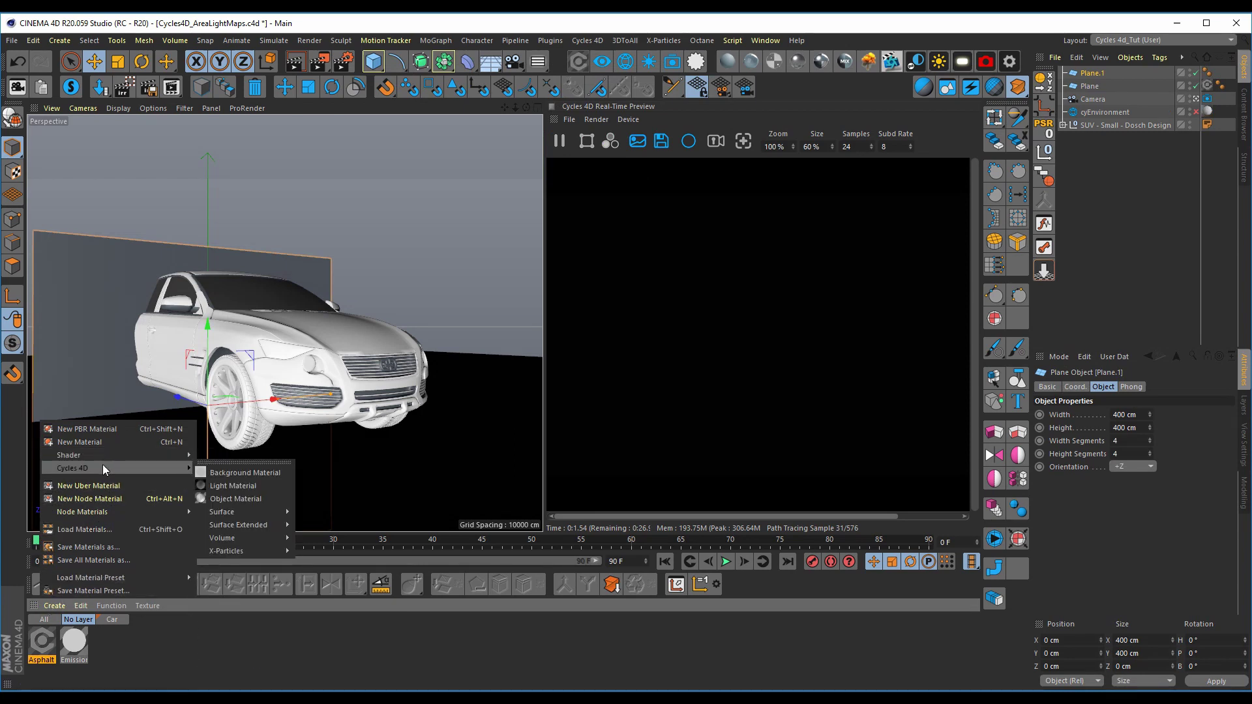
mouse_move(253, 511)
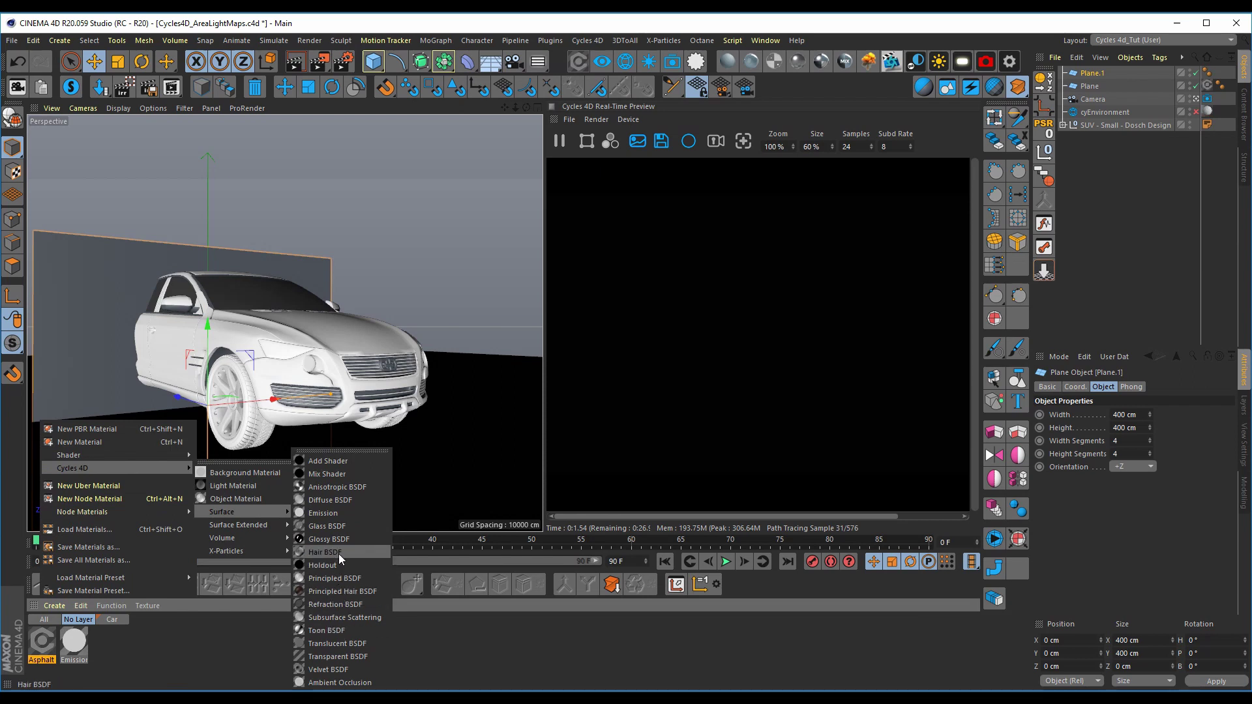
click(342, 513)
drag(40, 640, 82, 354)
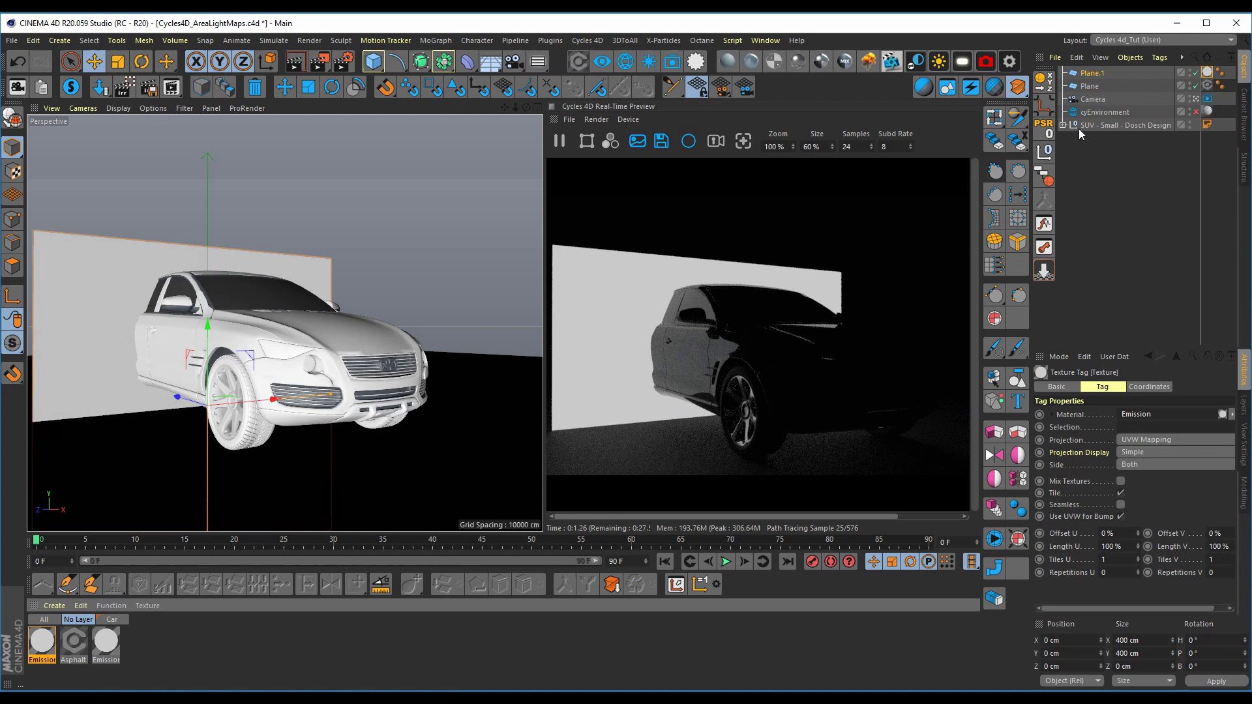
drag(207, 327, 228, 183)
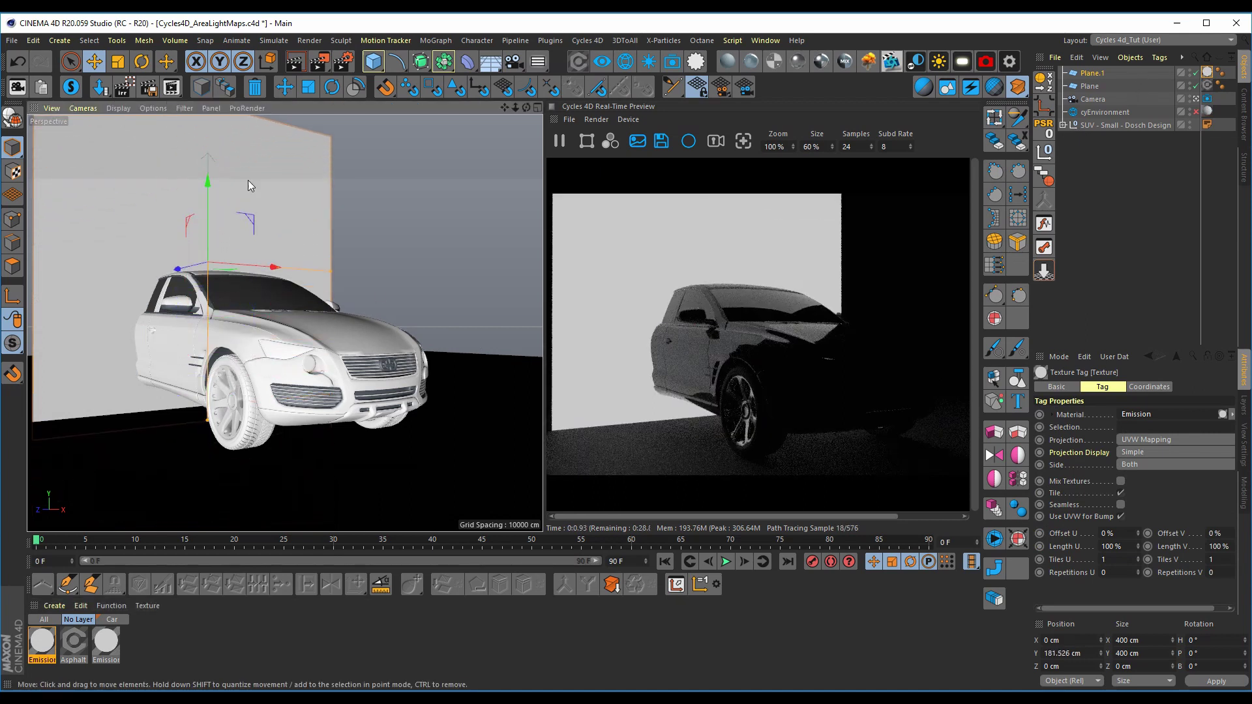
- Lock the real-time preview to the scene camera and leave the camera view in the viewport
click(1111, 103)
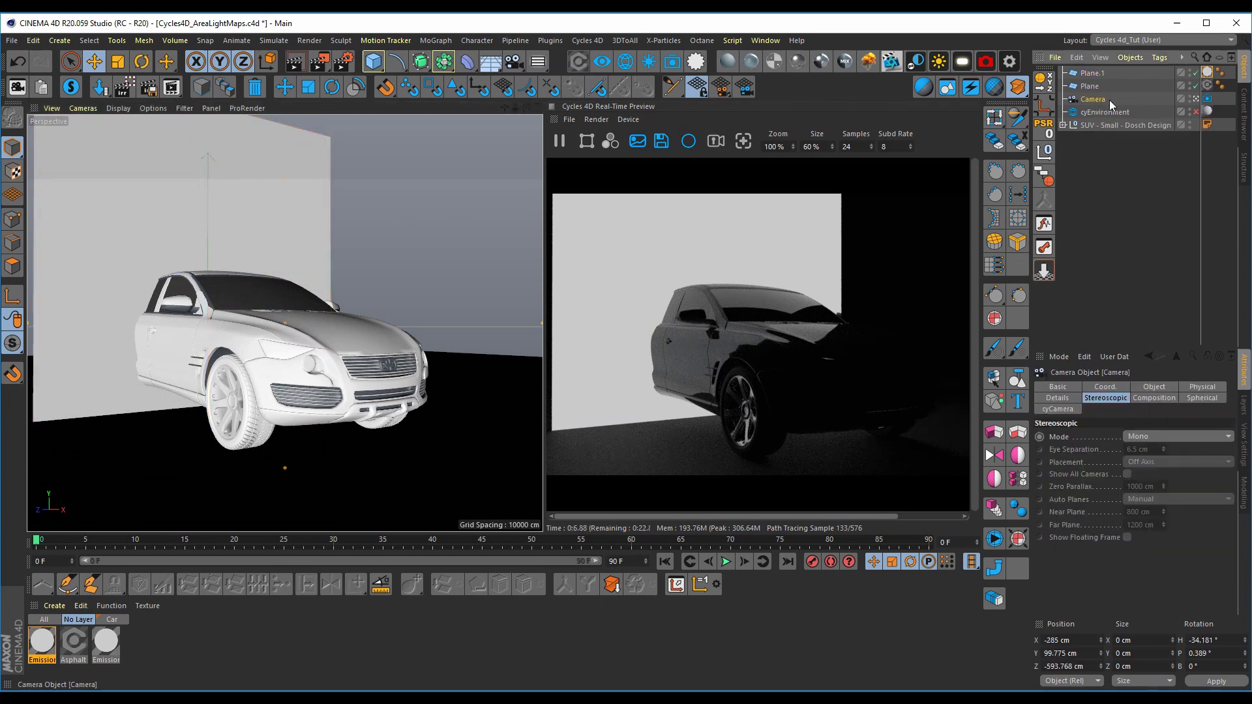
click(716, 142)
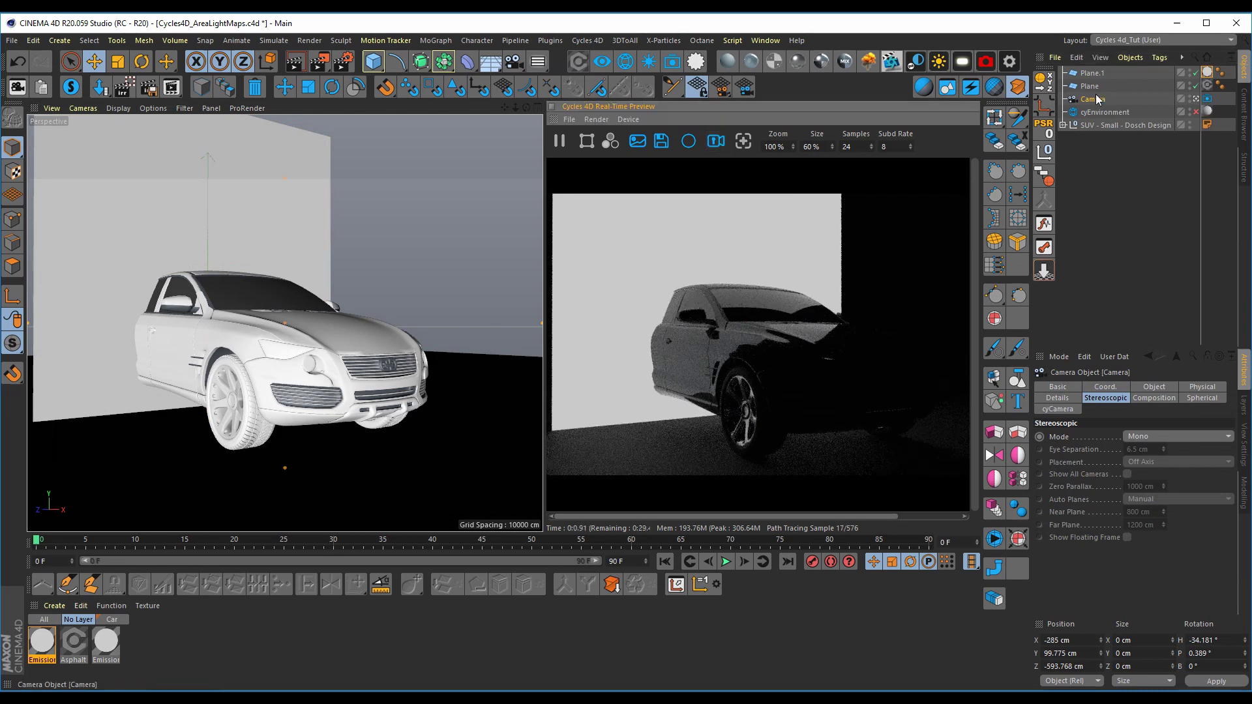
click(1197, 99)
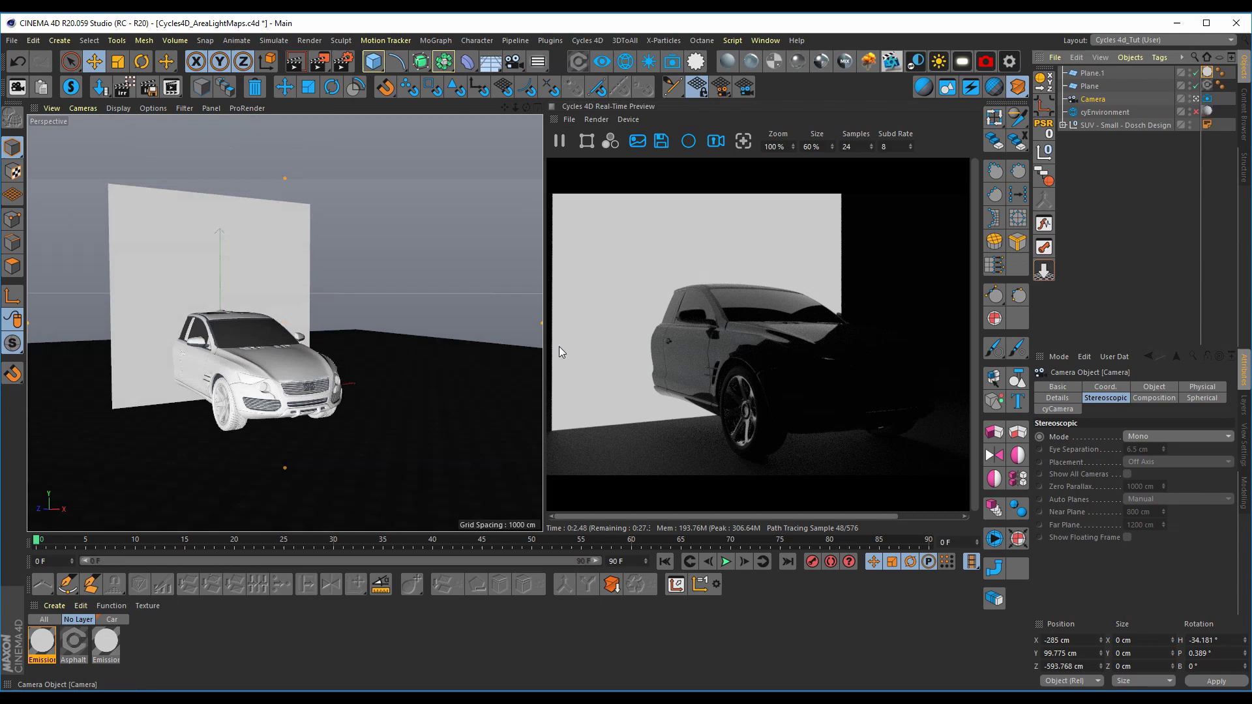
- Rotate the emissive plane's pitch to 90° so it lies flat above the car
alt+drag(324, 339, 324, 386)
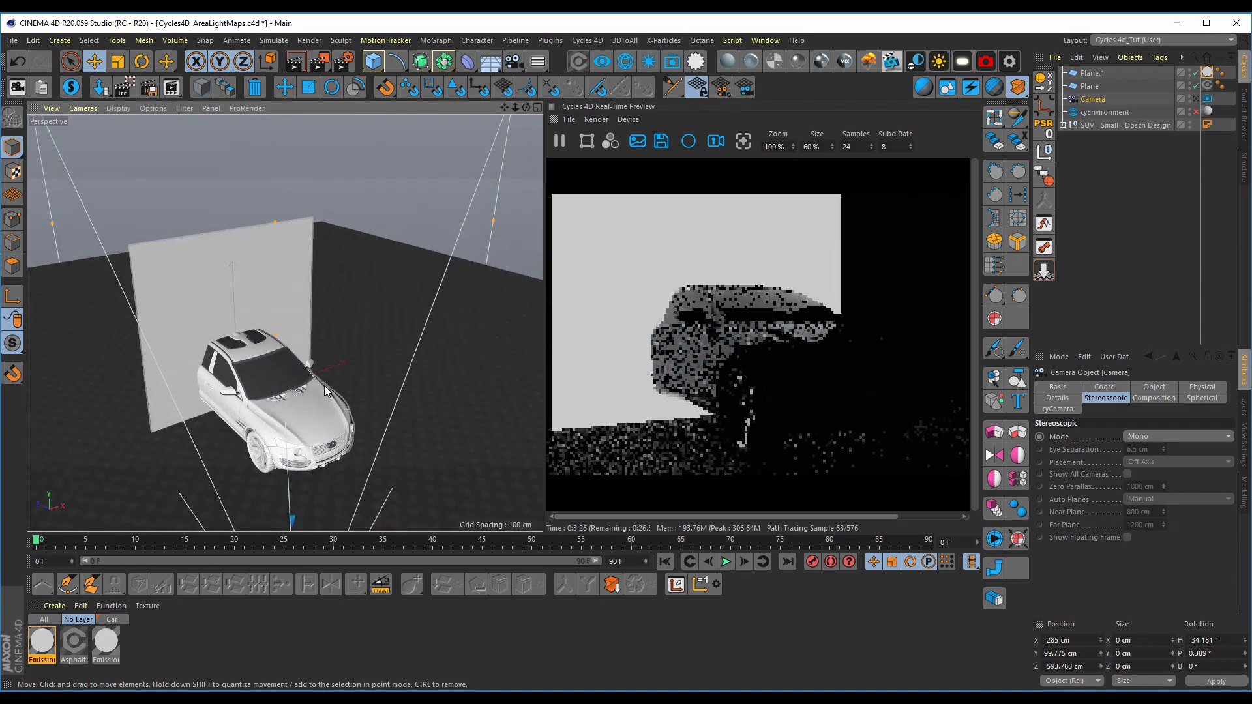
scroll(323, 385, down, 4)
click(289, 308)
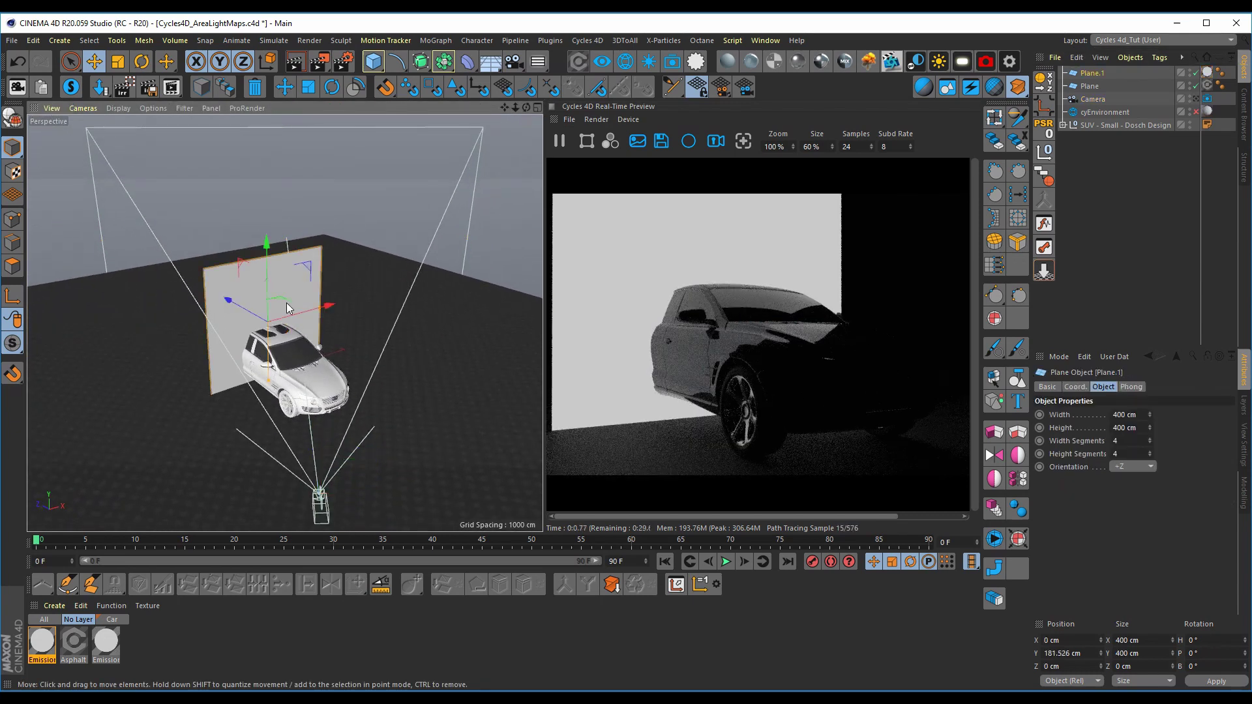
key(r)
drag(287, 312, 309, 379)
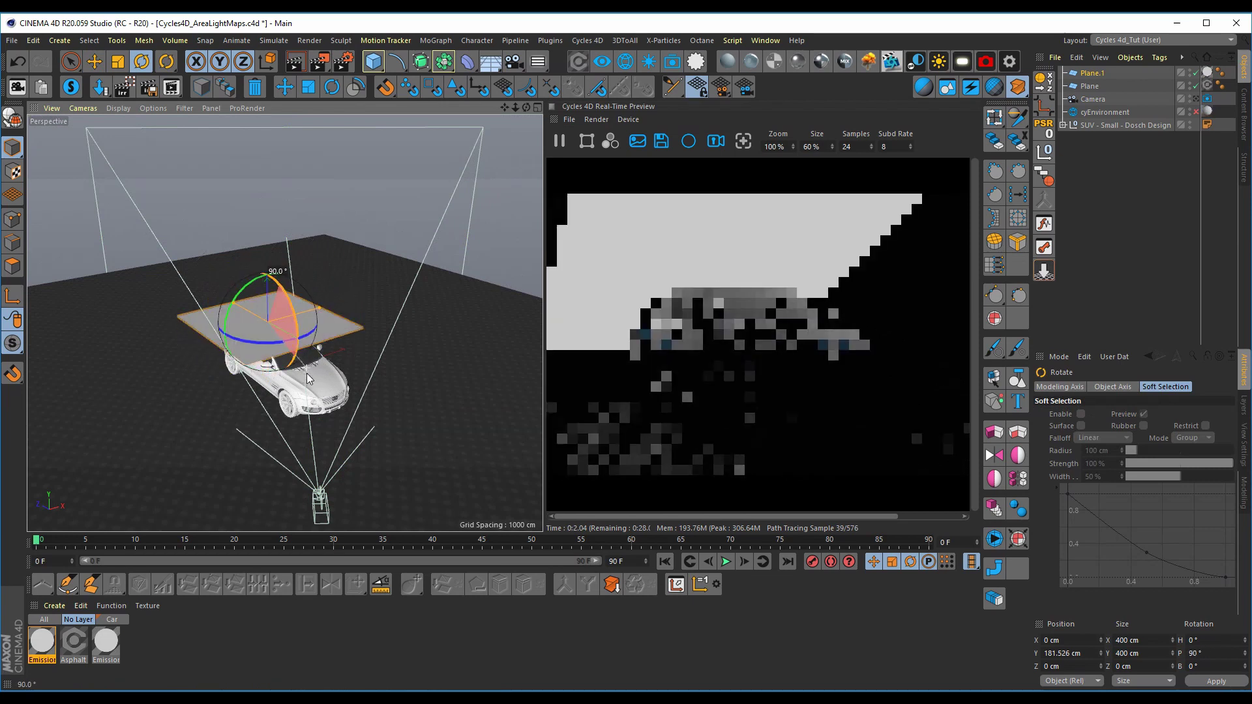
- Raise the emissive plane to about 504 cm in Y and stretch its height to about 1346 cm
key(e)
drag(266, 257, 269, 152)
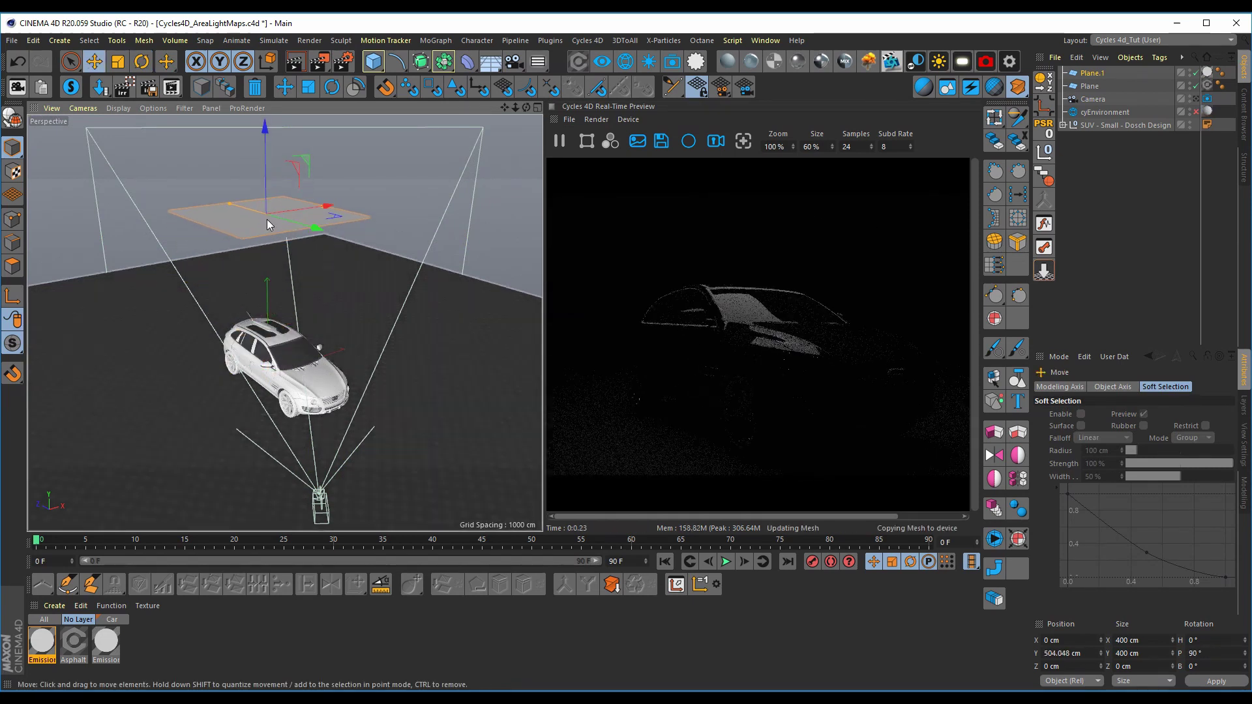
drag(230, 204, 166, 187)
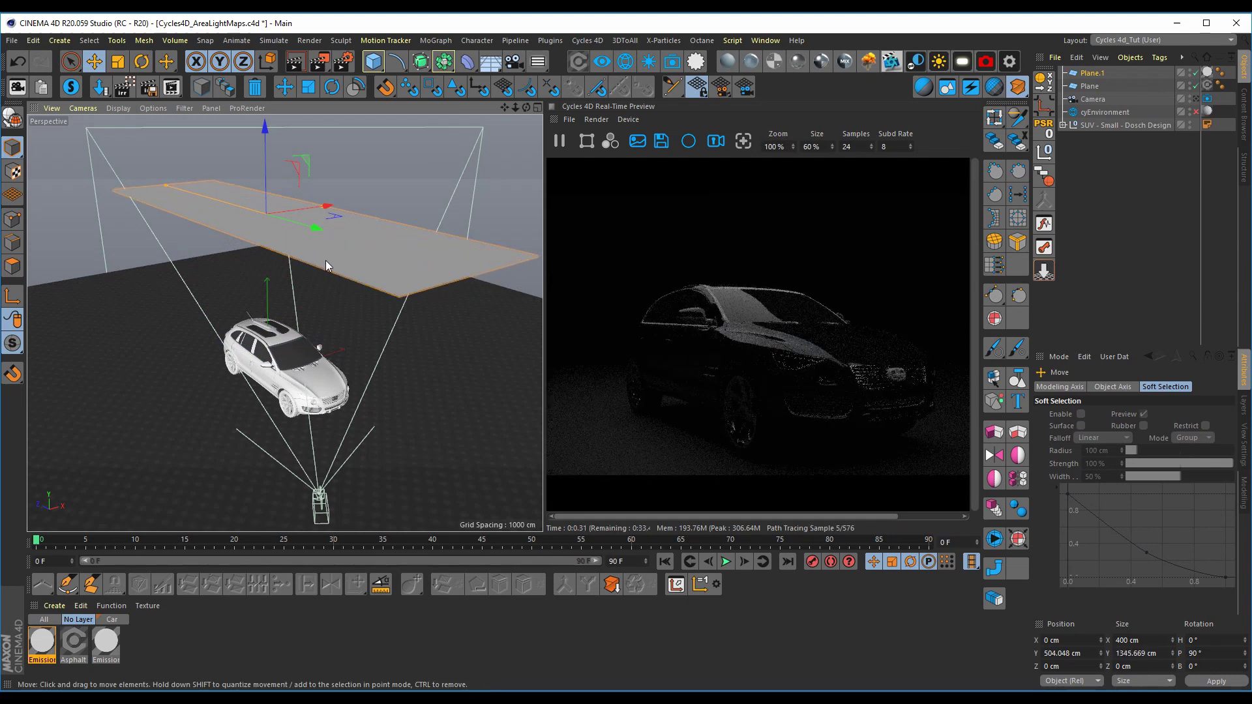
- Return the viewport to the scene camera, unlock the real-time preview's camera and deselect everything
alt+drag(326, 260, 311, 198)
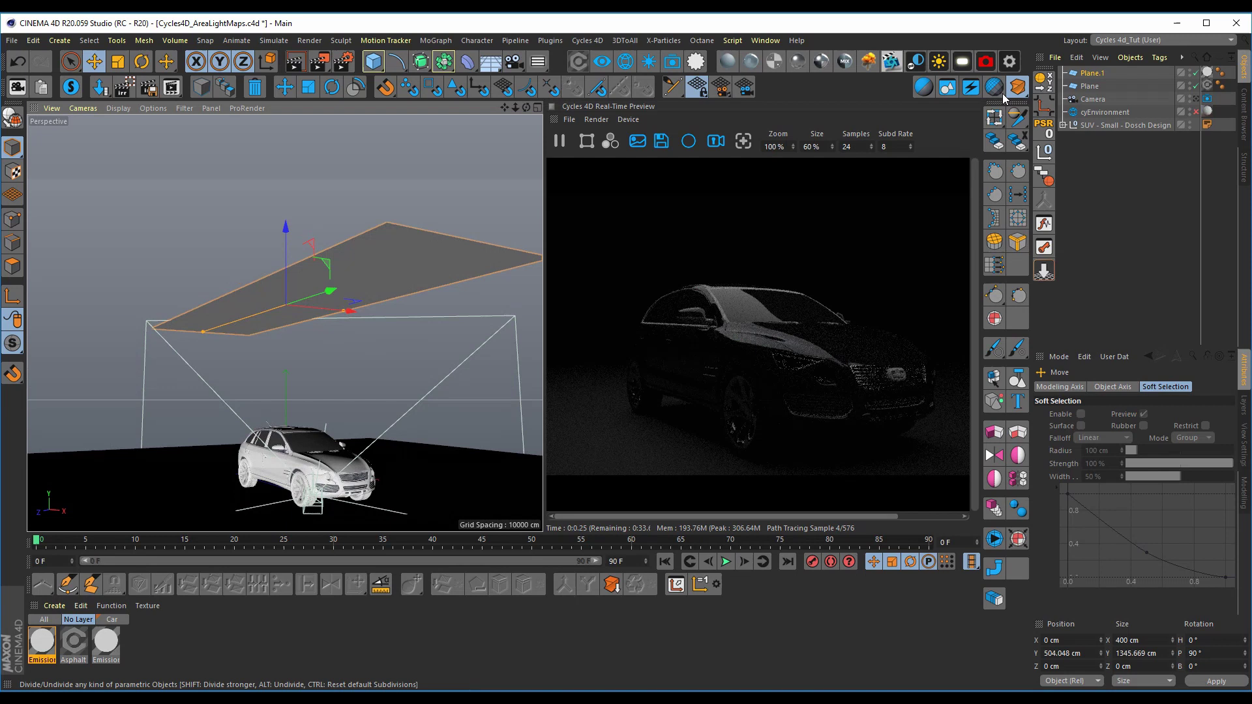
click(1113, 101)
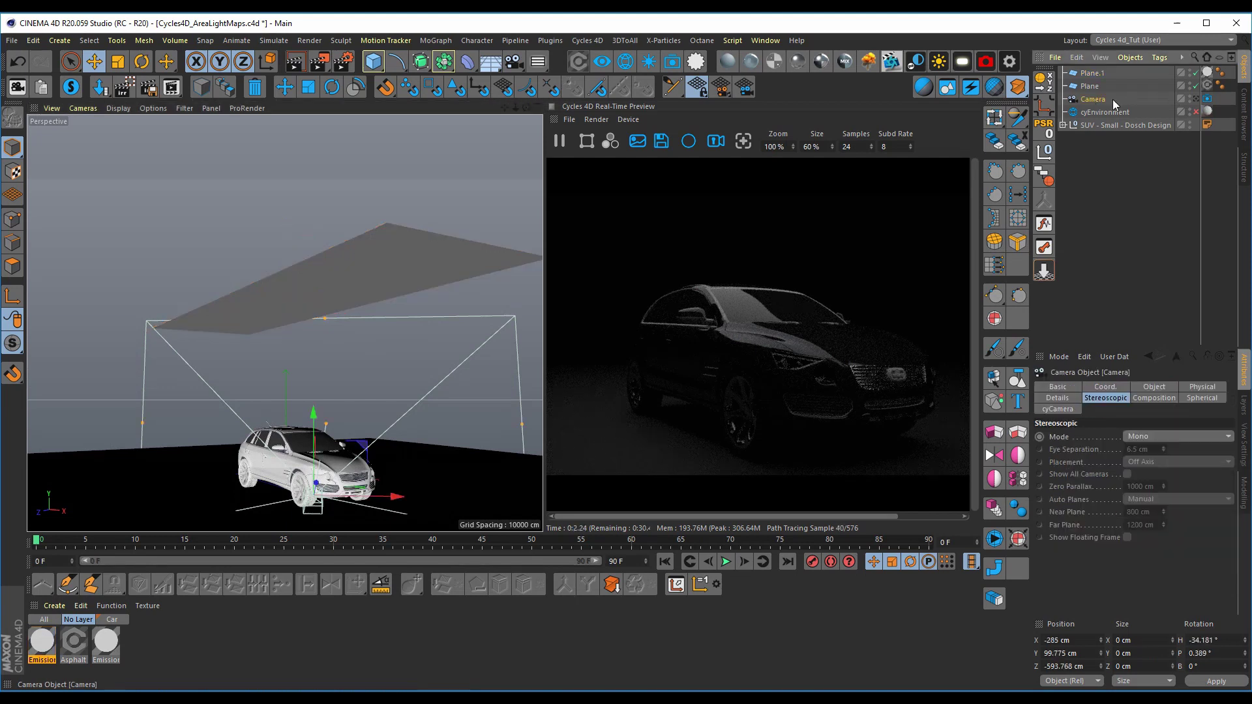
click(1195, 99)
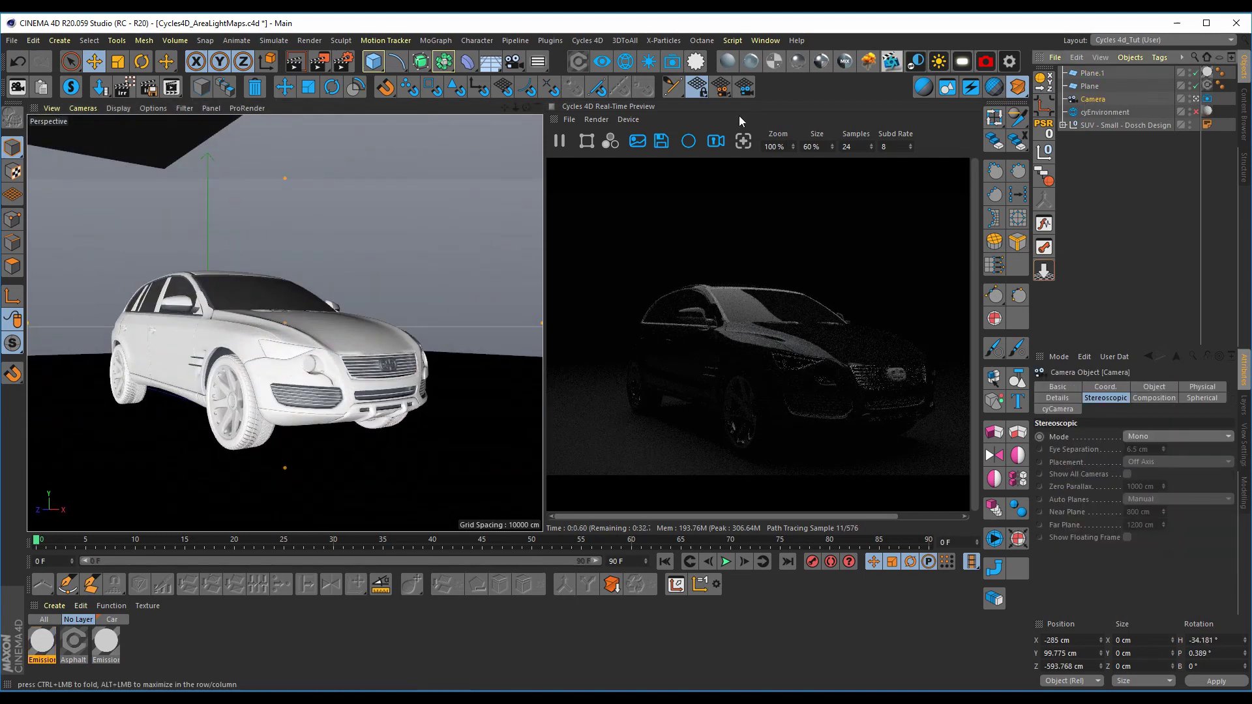
click(715, 144)
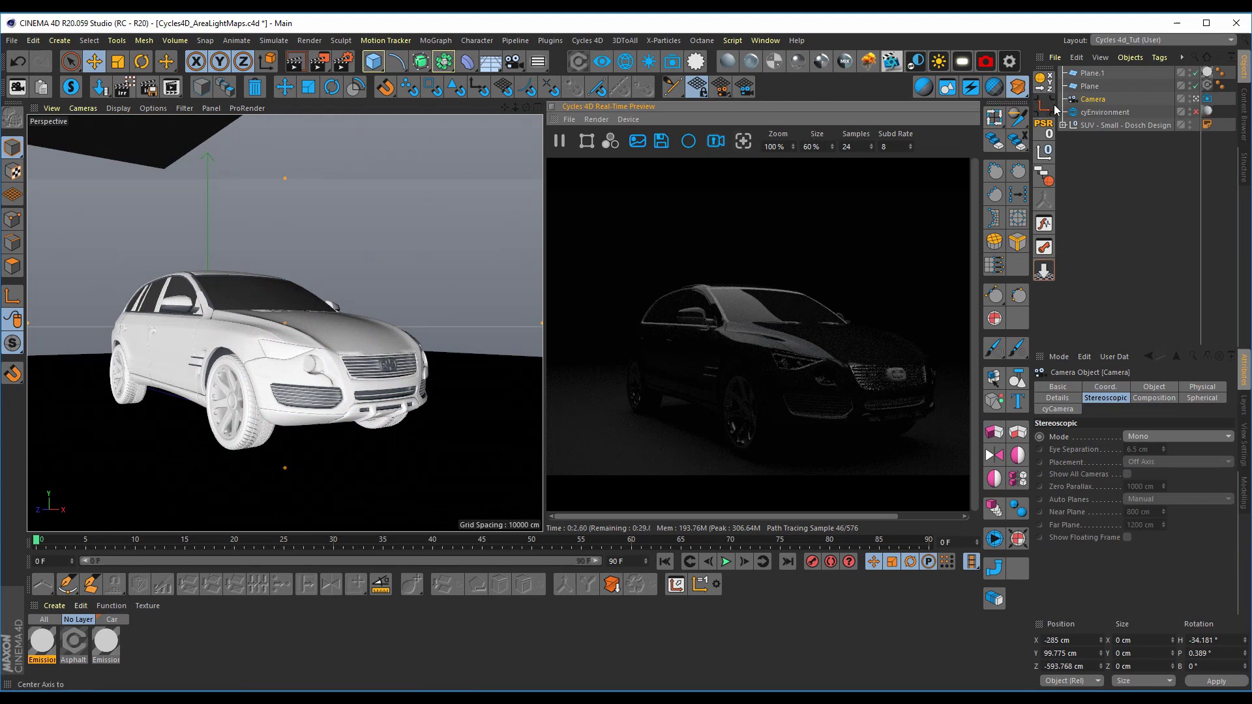
click(1101, 151)
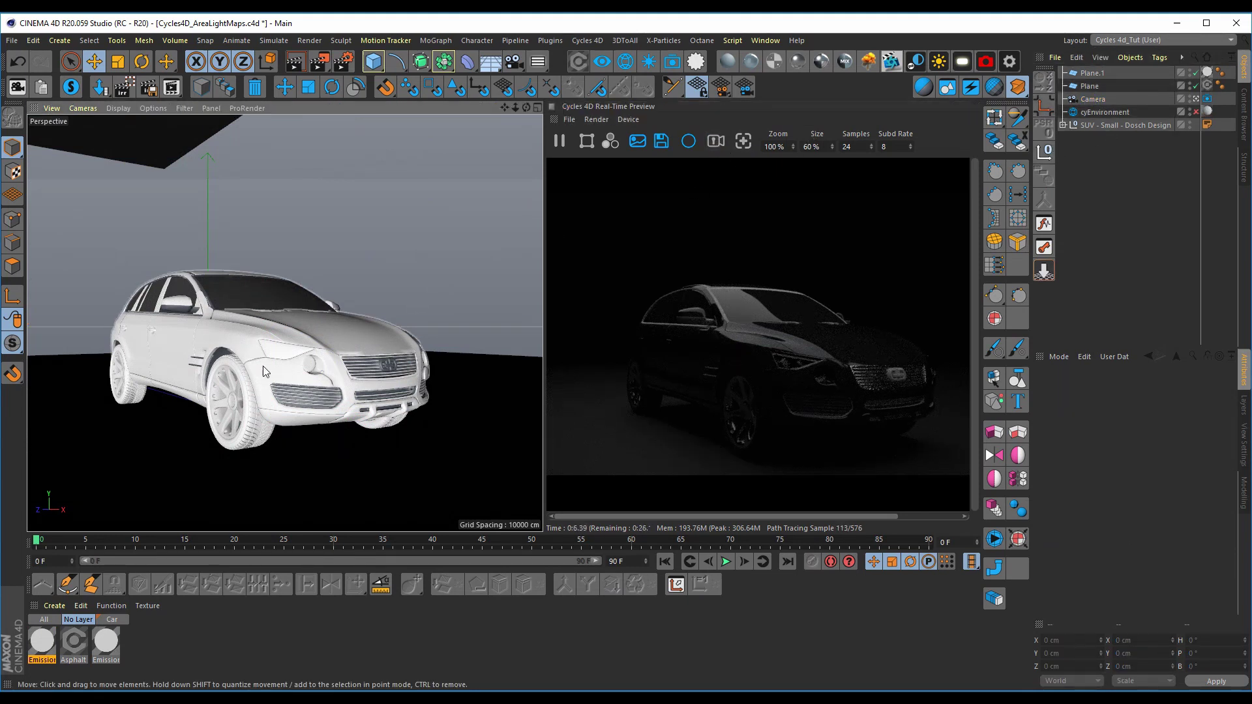
- Add an Image Texture node to the plane's Emission material and connect its Color output to the Emission color
alt+drag(264, 366, 299, 370)
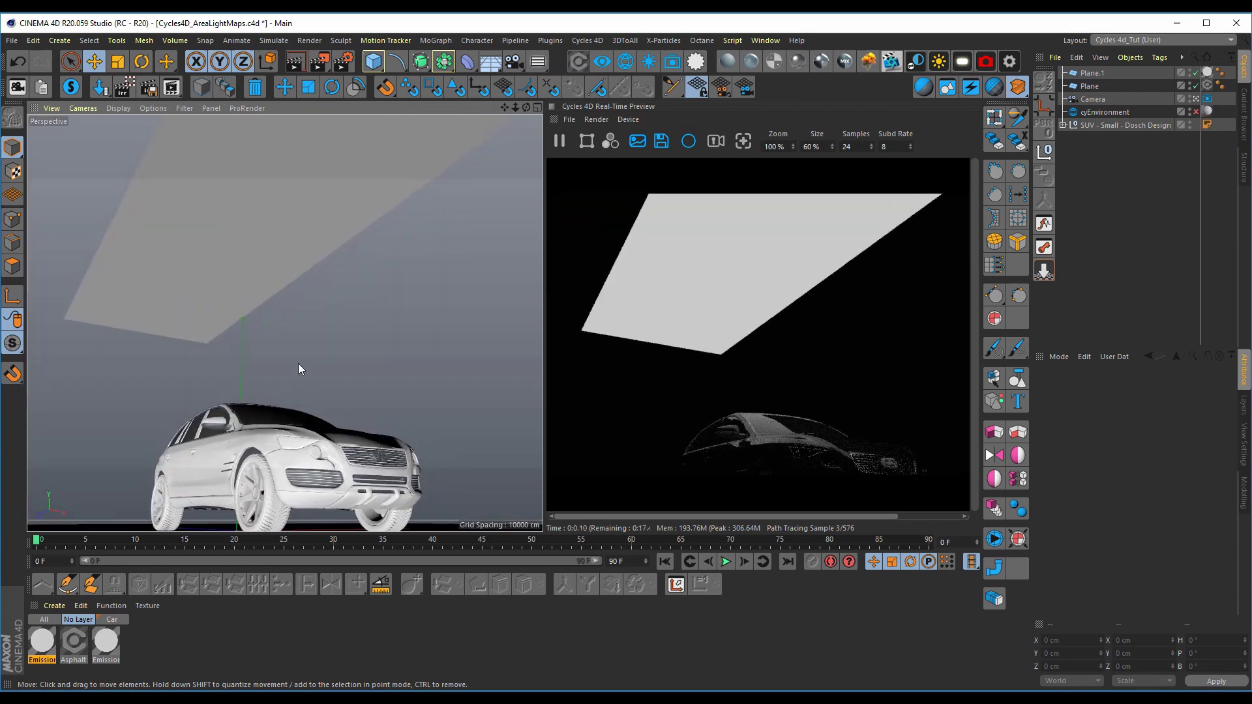
alt+middle_drag(277, 448, 277, 459)
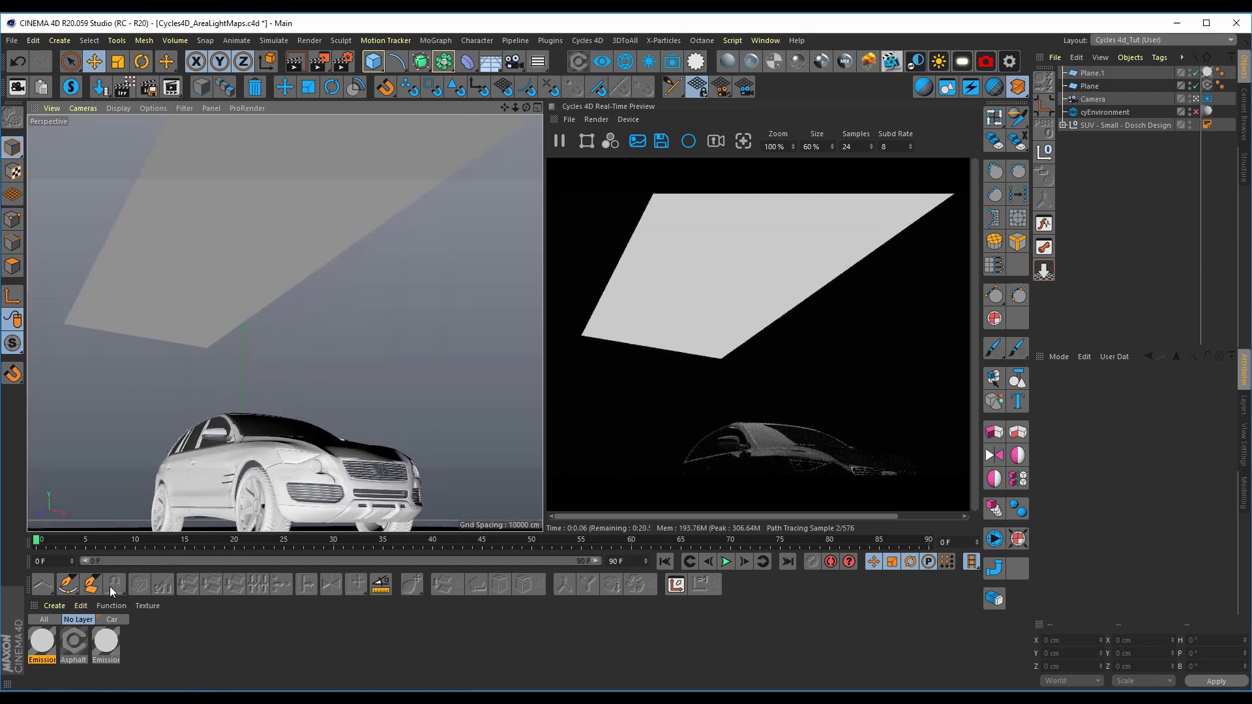
double_click(40, 642)
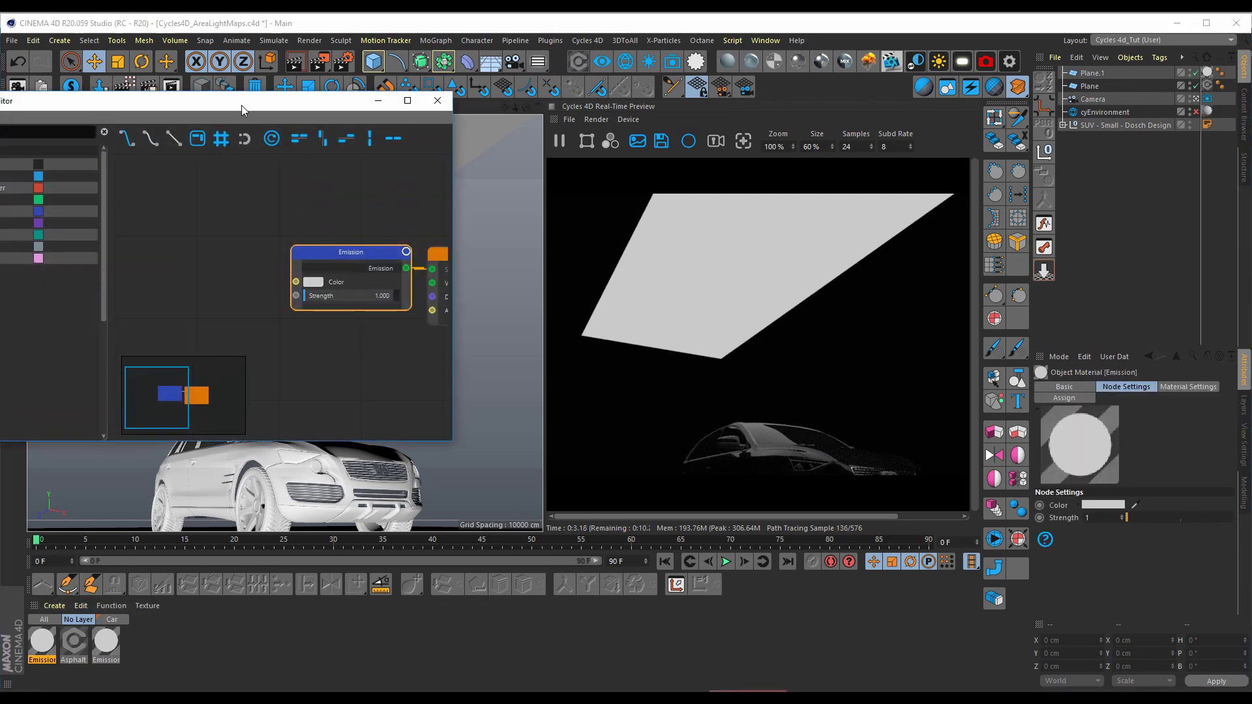
drag(241, 105, 441, 129)
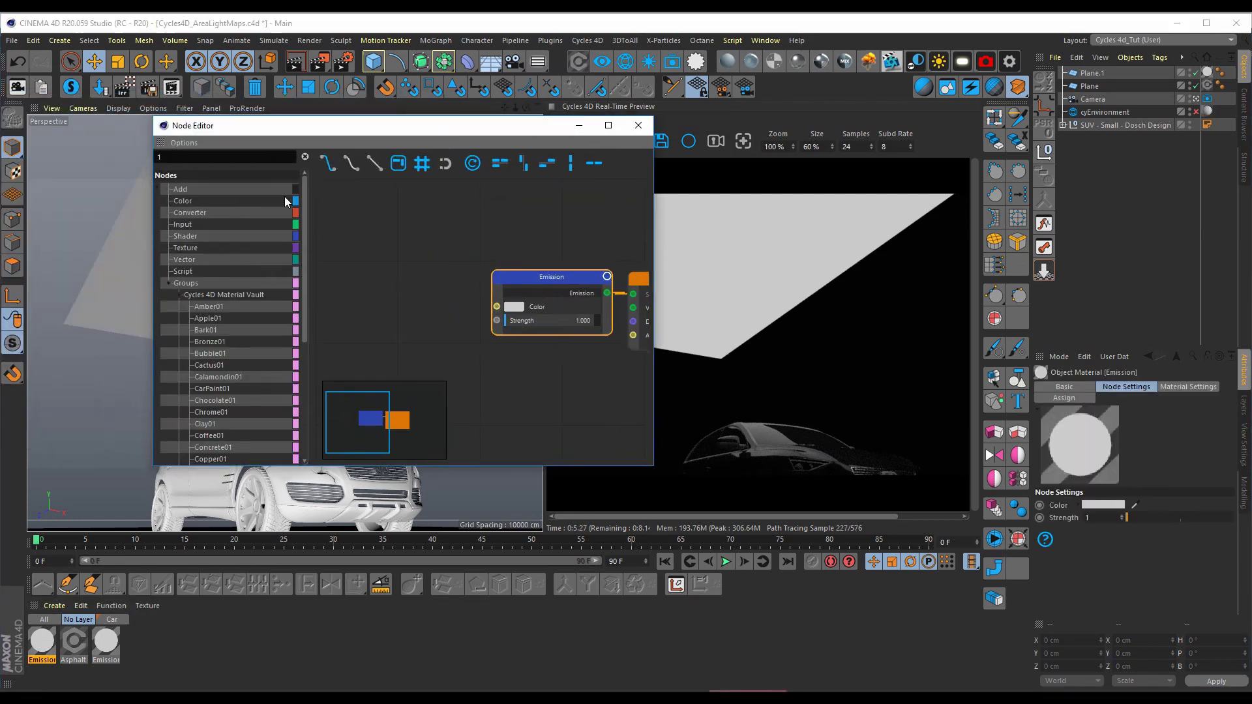
text(im)
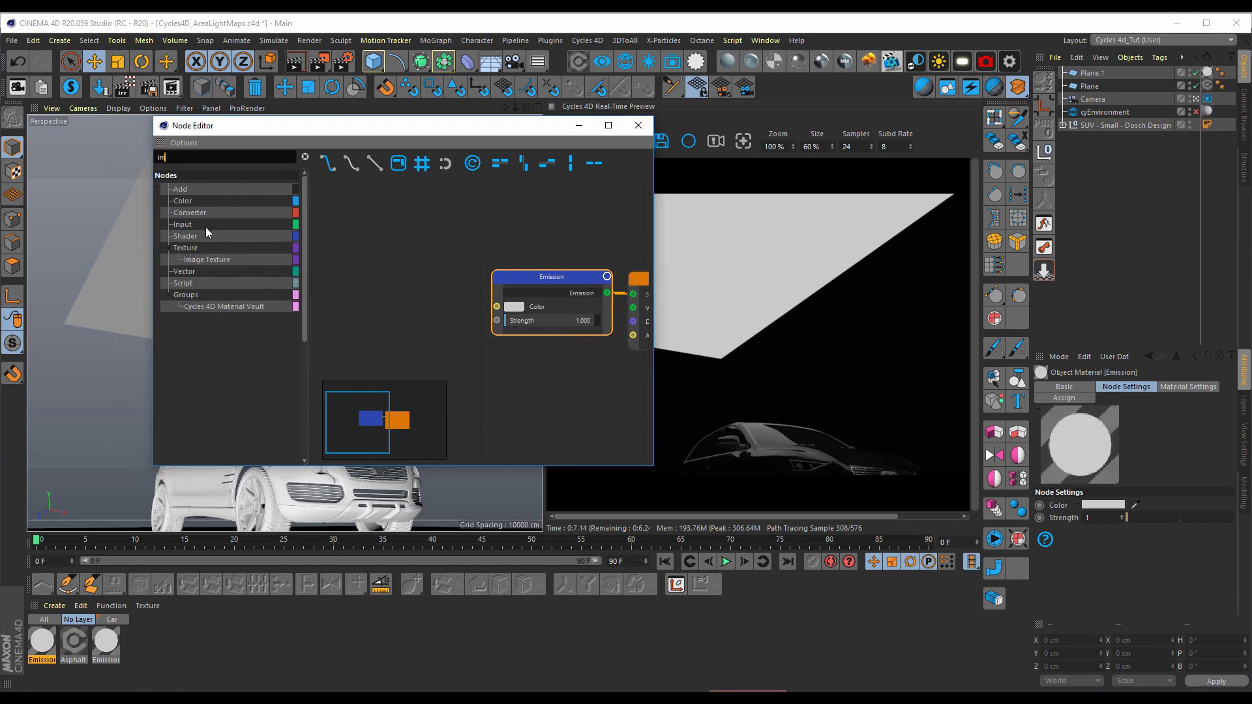
drag(205, 260, 343, 258)
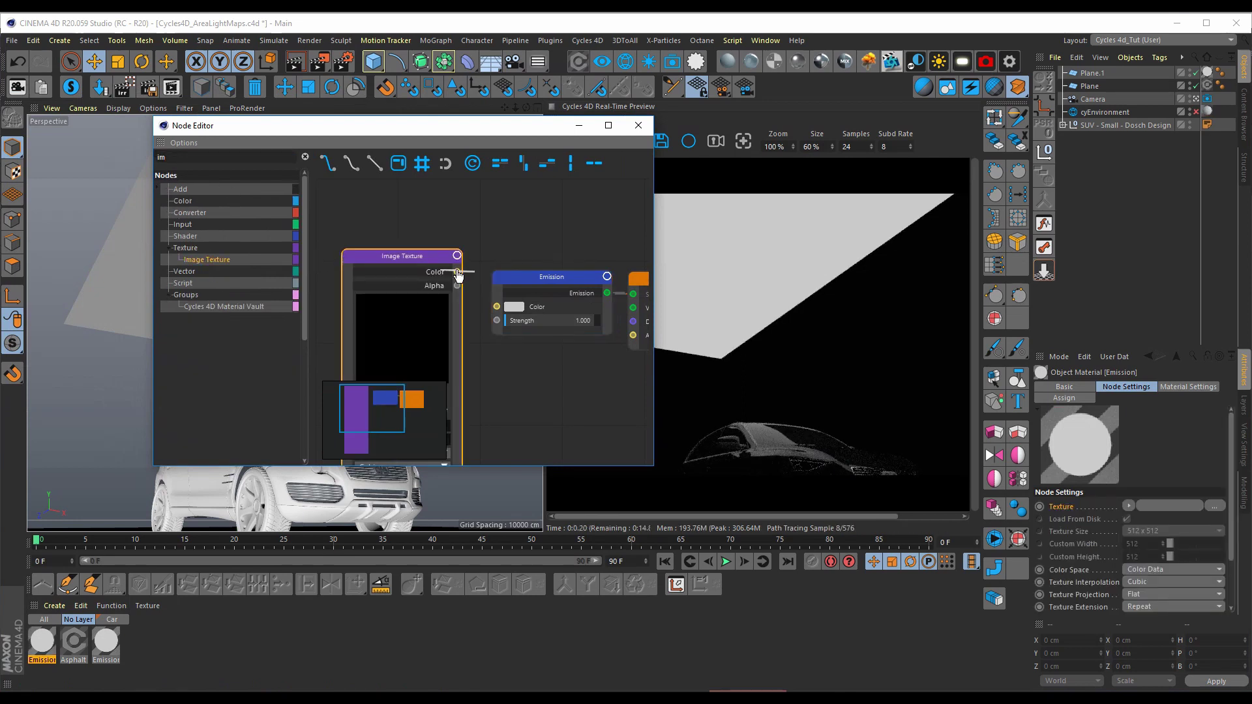
drag(457, 272, 497, 306)
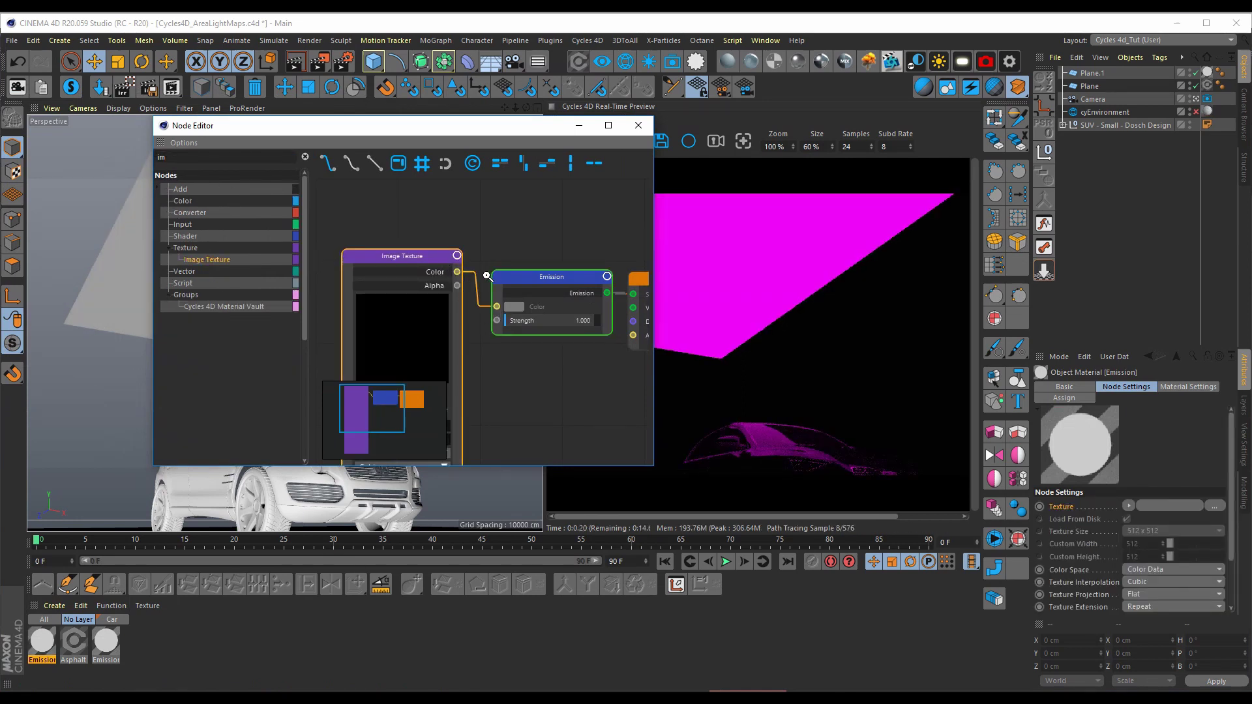
scroll(494, 276, down, 3)
middle_drag(508, 281, 475, 261)
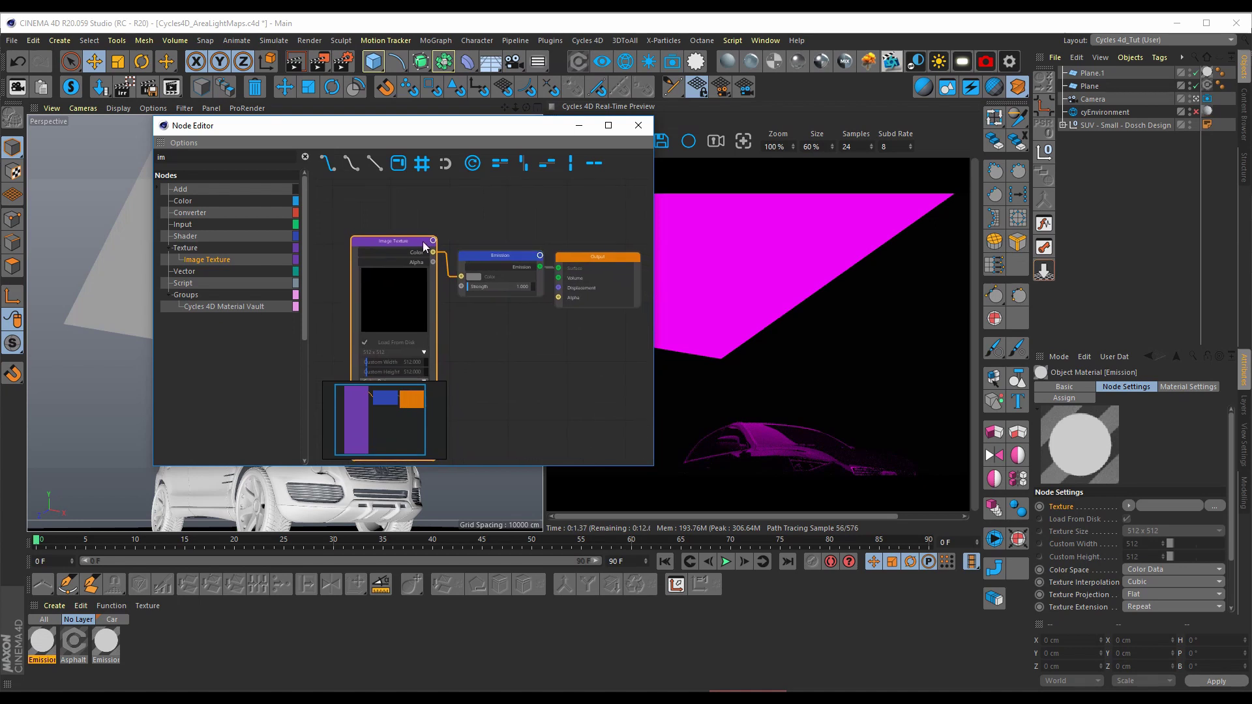
- Rename the emissive plane object as Light
click(1095, 75)
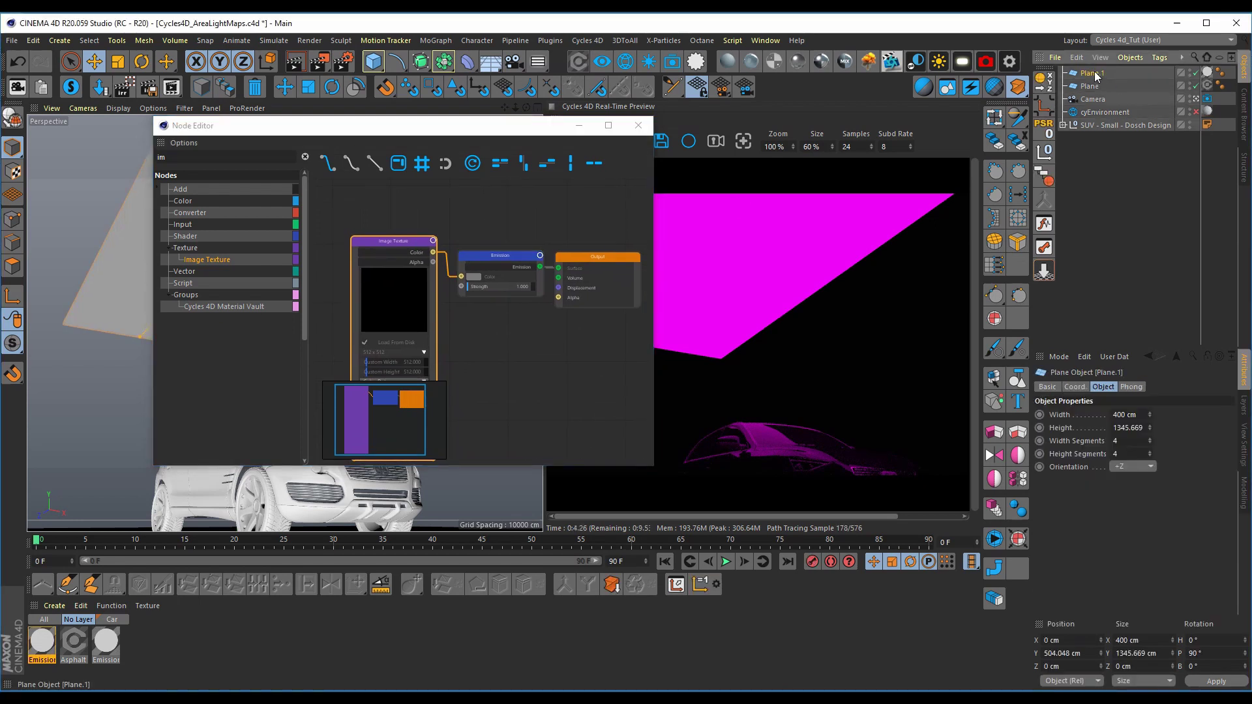
double_click(1096, 75)
text(L)
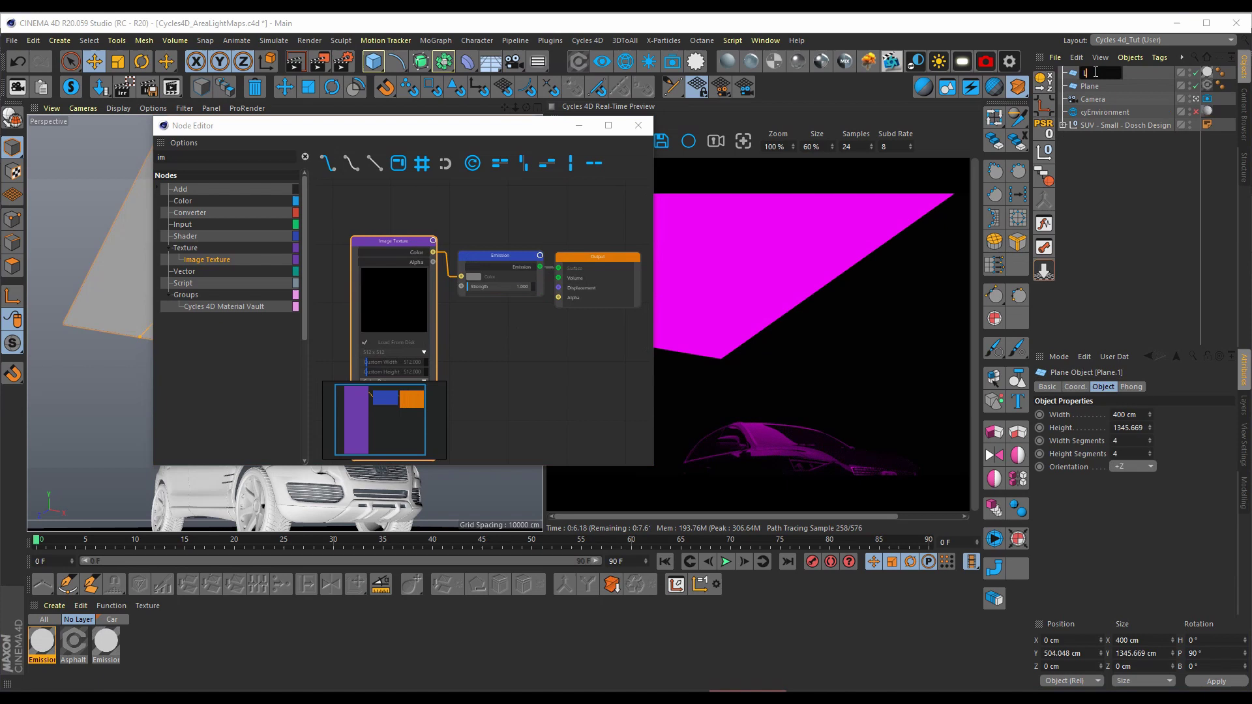
text(ight)
key(Return)
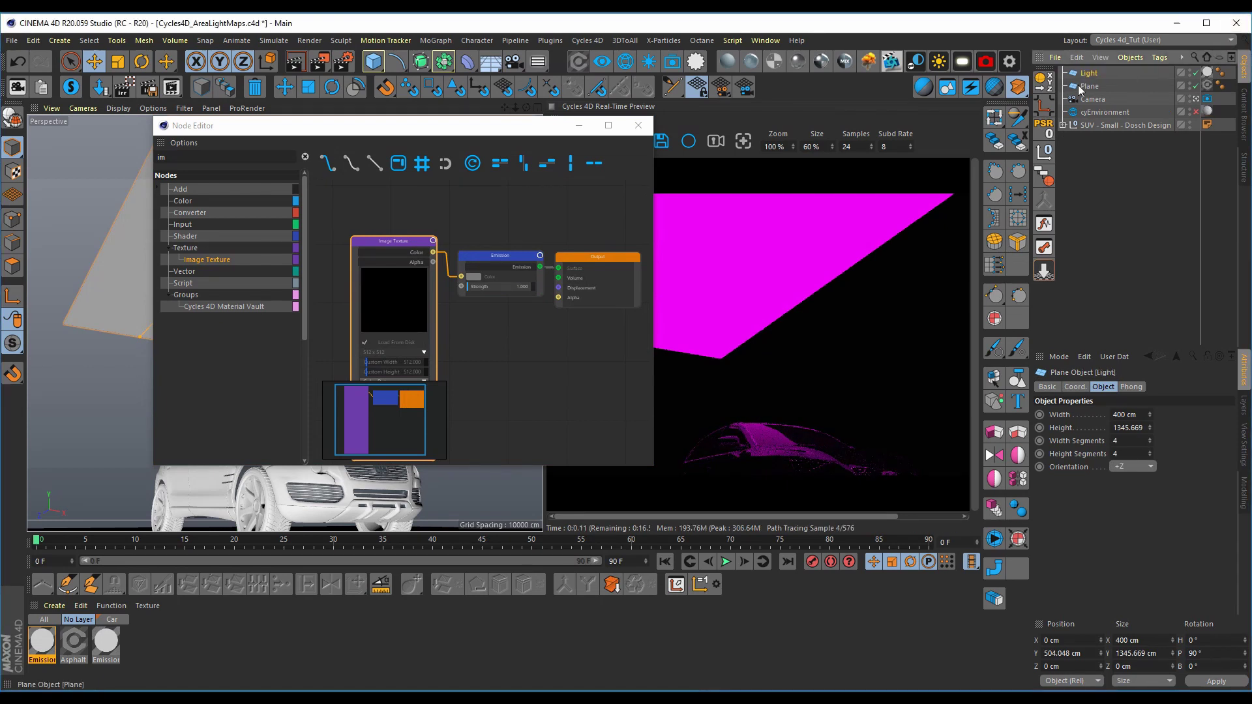
- Add an HDRI Link tag to the Light plane and link the Image Texture node's Texture parameter to it
click(1159, 58)
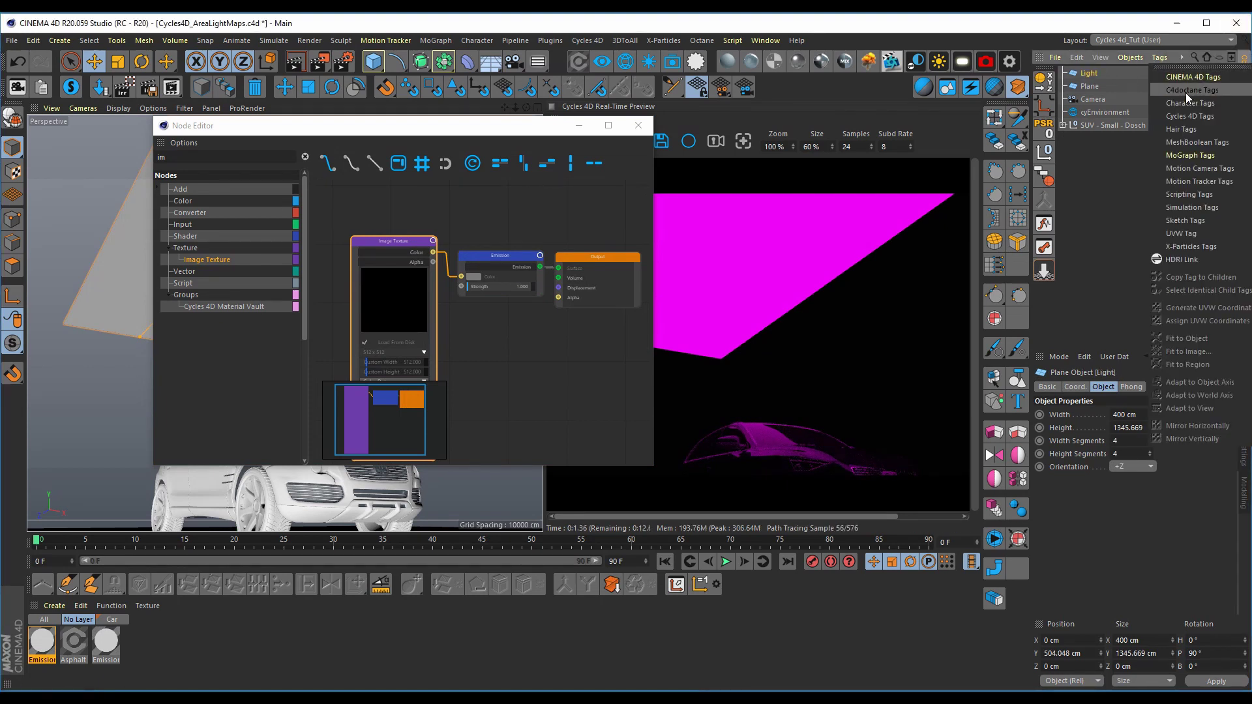
click(1186, 261)
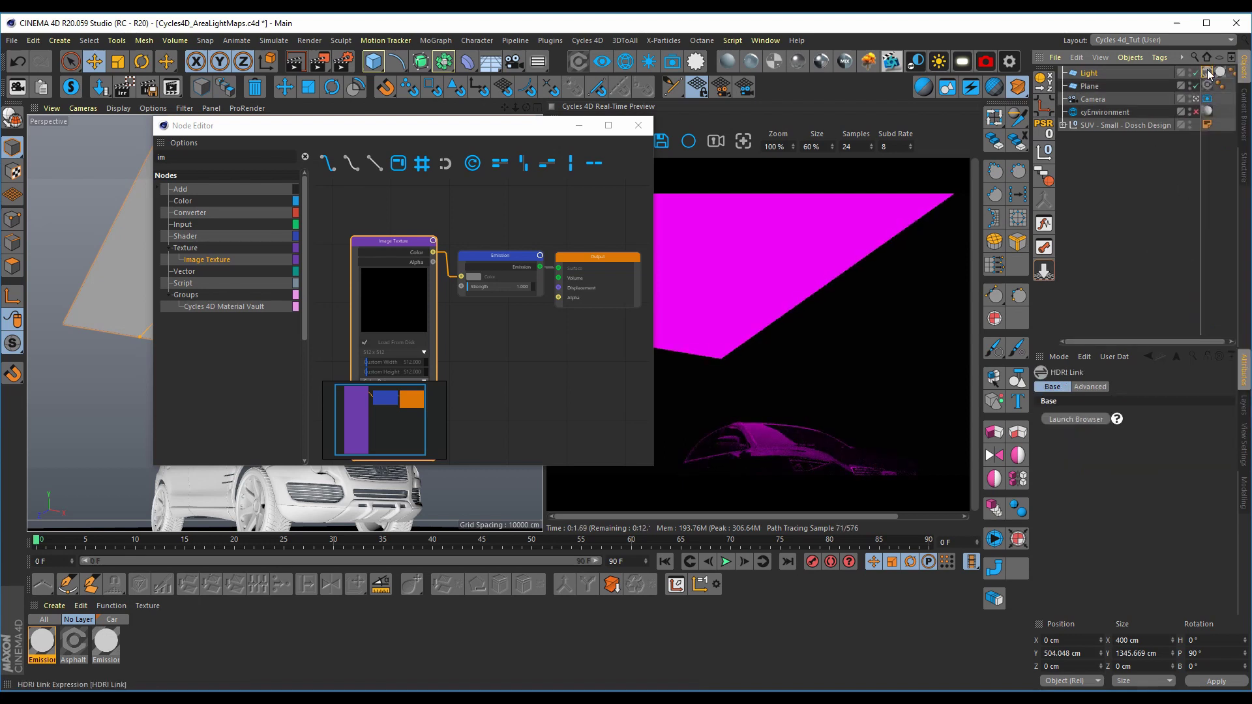
click(395, 242)
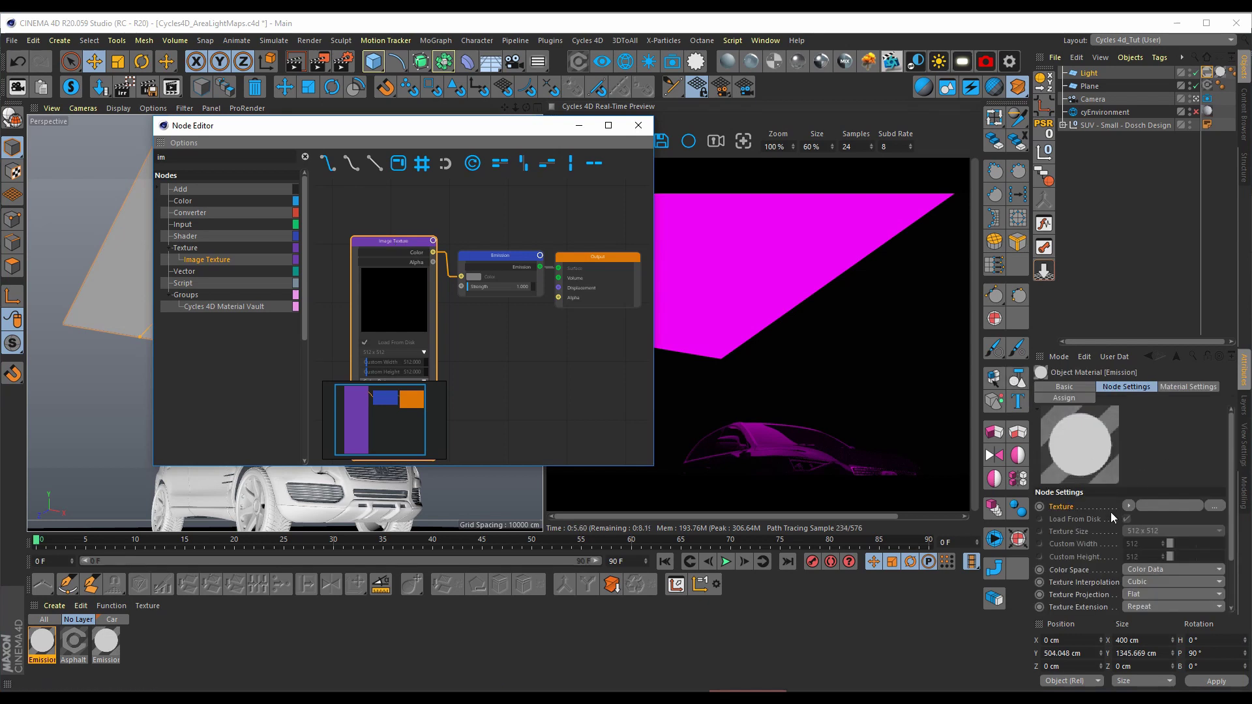
click(1066, 507)
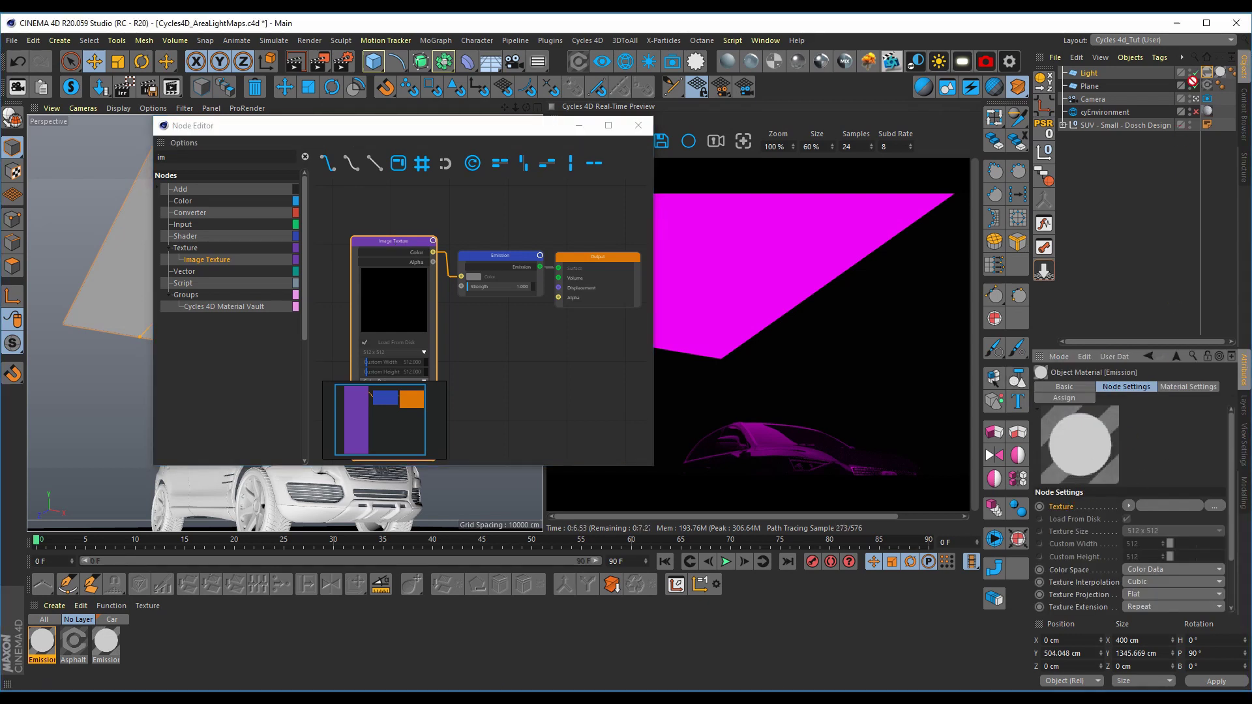
drag(1206, 70, 1207, 72)
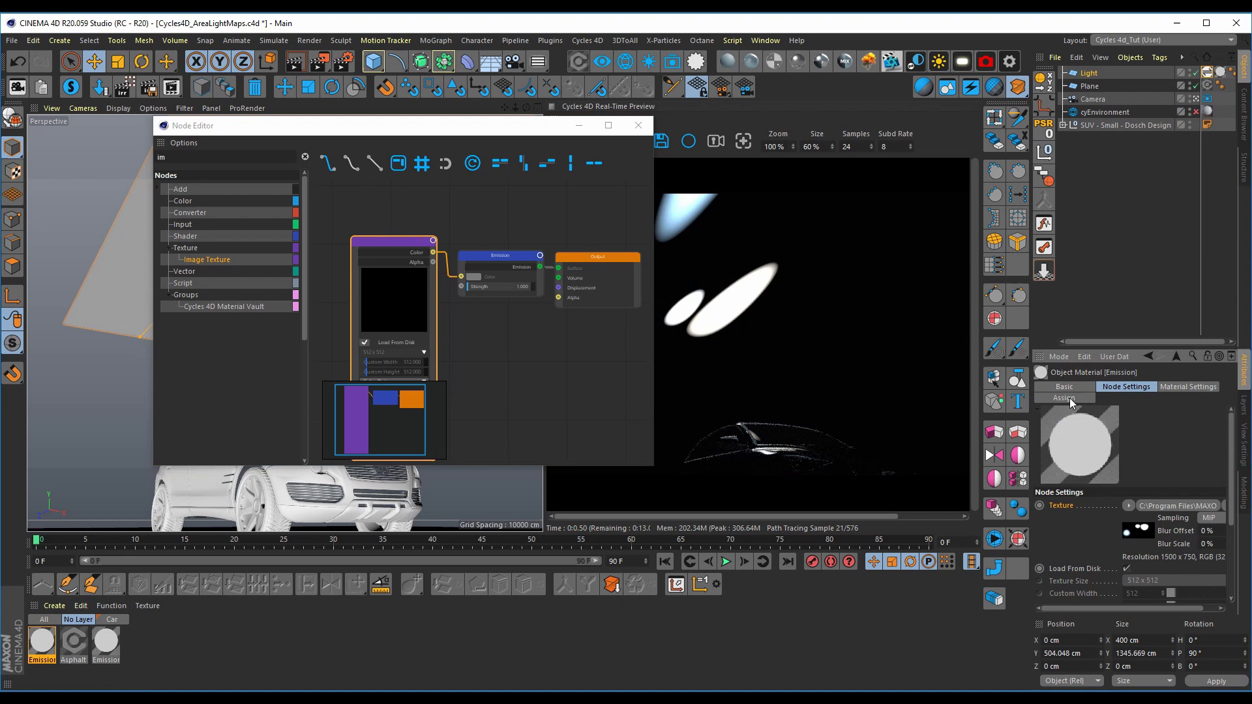
- Open the HDRI Browser from the HDRI Link tag, minimize the Node Editor and move the browser clear of the render preview
click(1207, 72)
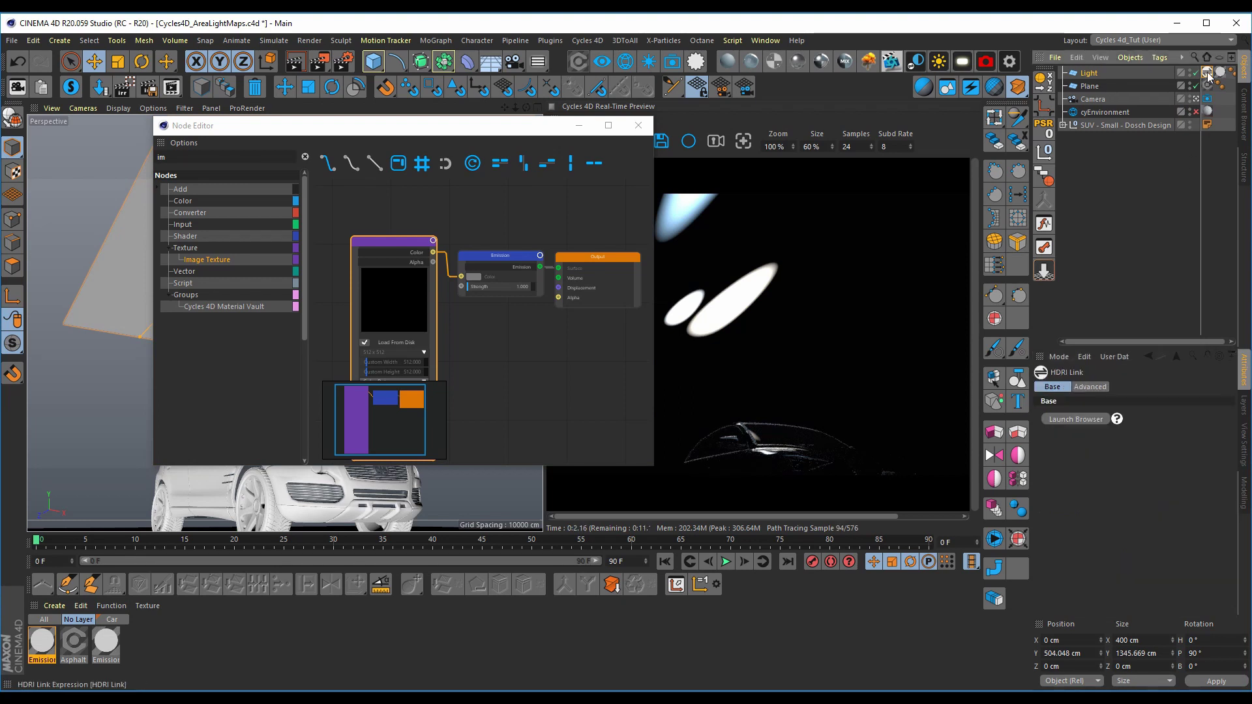
click(1073, 419)
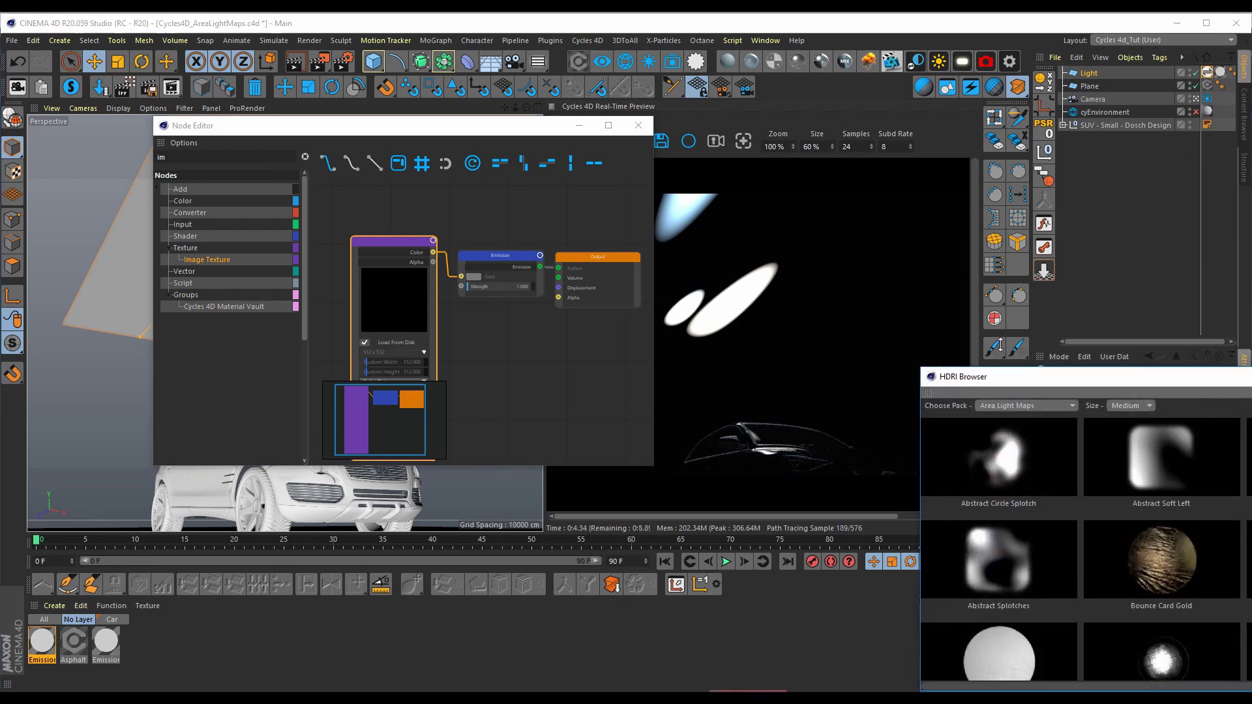
drag(965, 278, 105, 116)
click(582, 127)
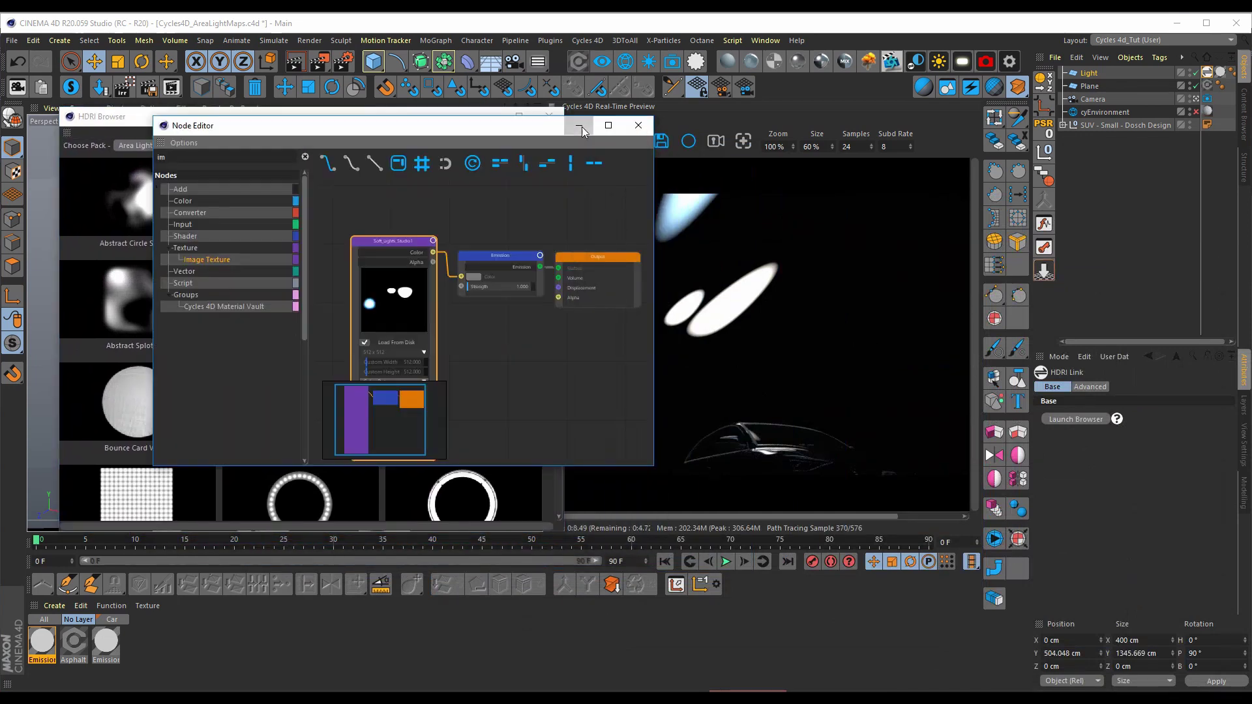
drag(202, 120, 177, 91)
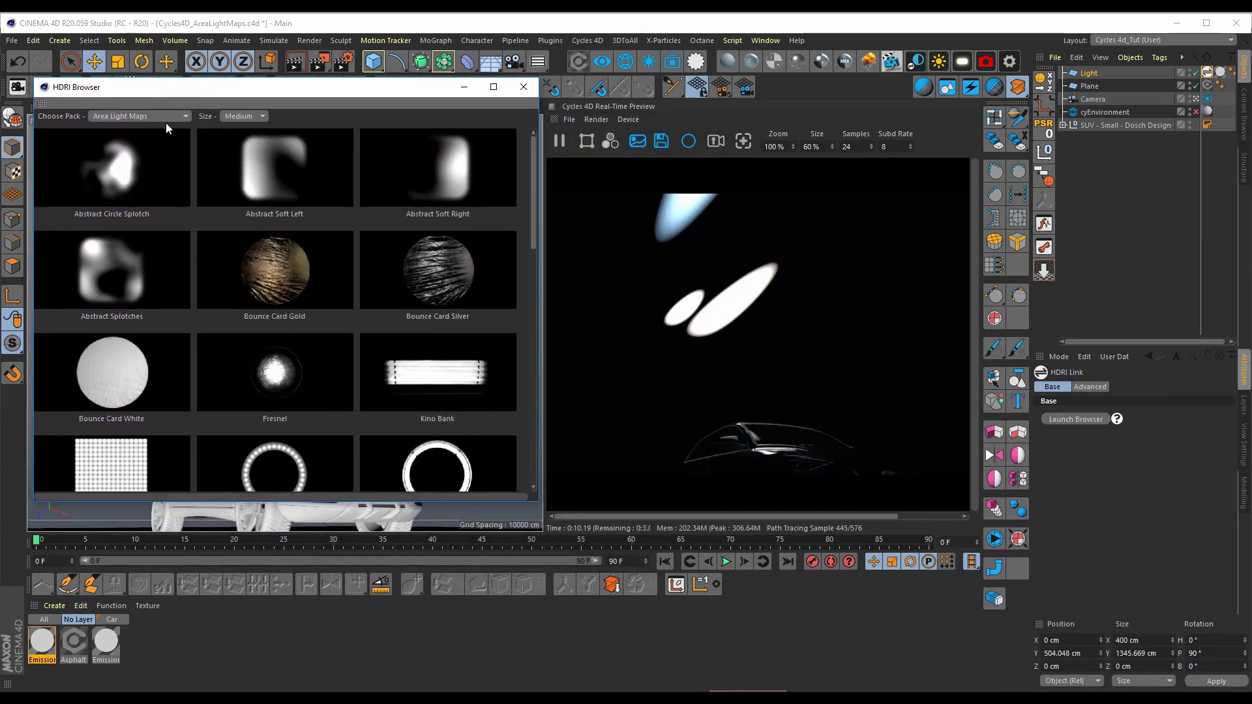
- Try the Bounce Card White, Fresnel, LED Ring, SoftBox Grid Large and SoftBox Octagon area light maps on the light
click(163, 273)
click(188, 378)
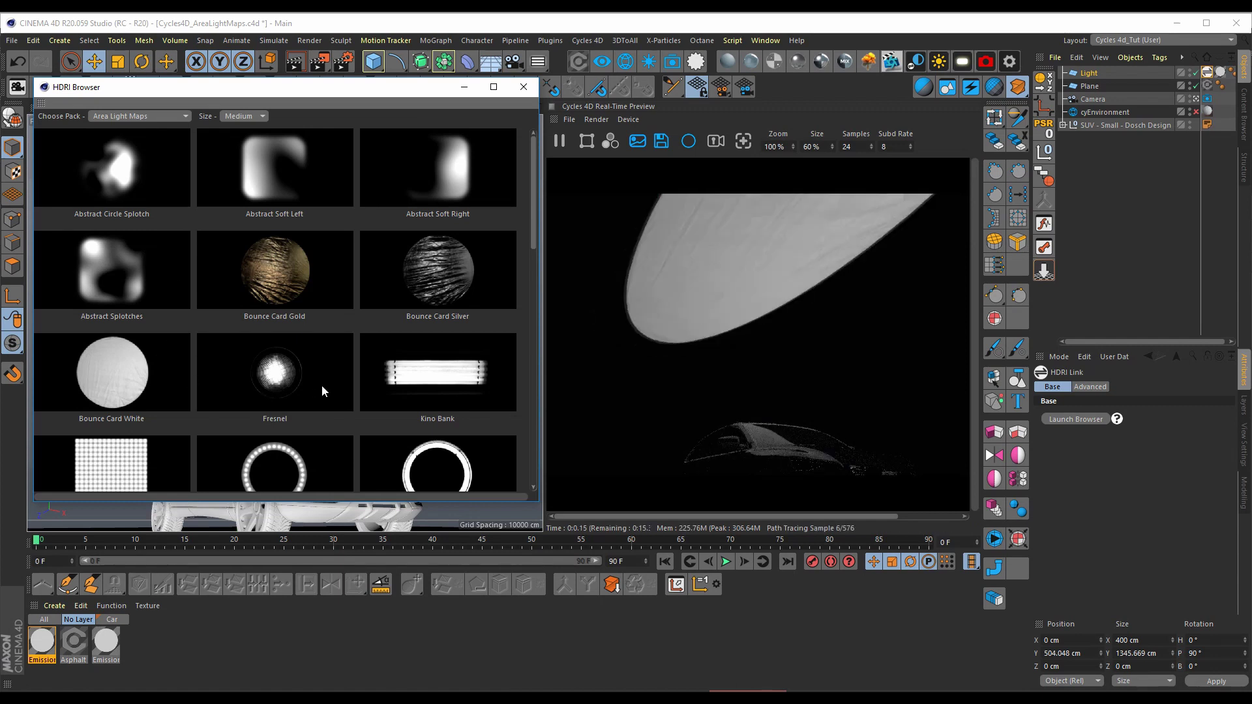
click(340, 372)
scroll(338, 366, down, 1)
click(274, 409)
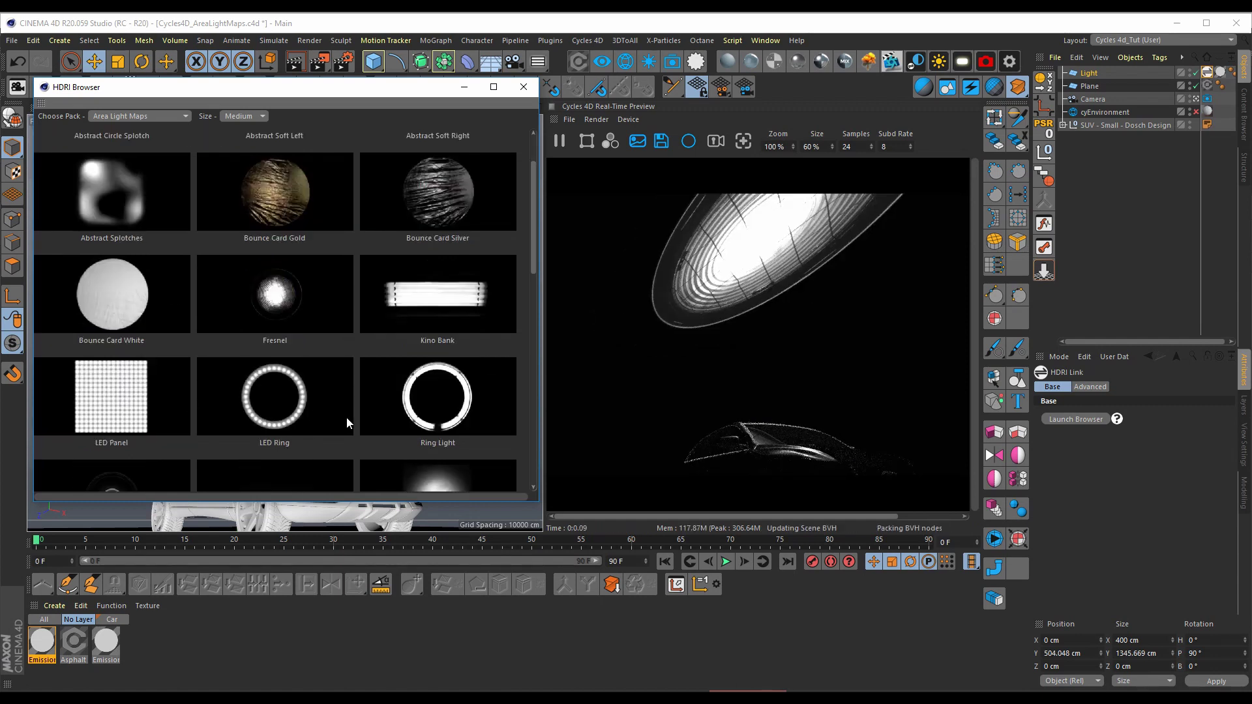
drag(396, 86, 398, 53)
scroll(366, 267, down, 3)
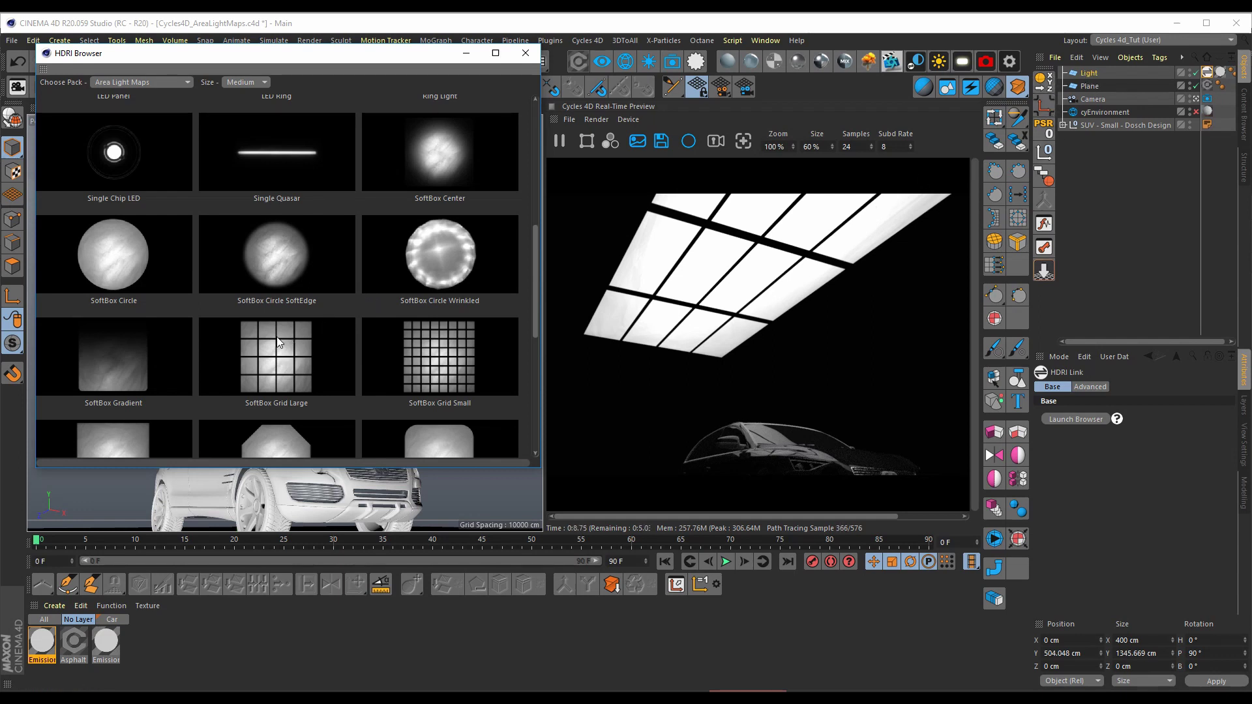
scroll(279, 363, down, 3)
click(291, 320)
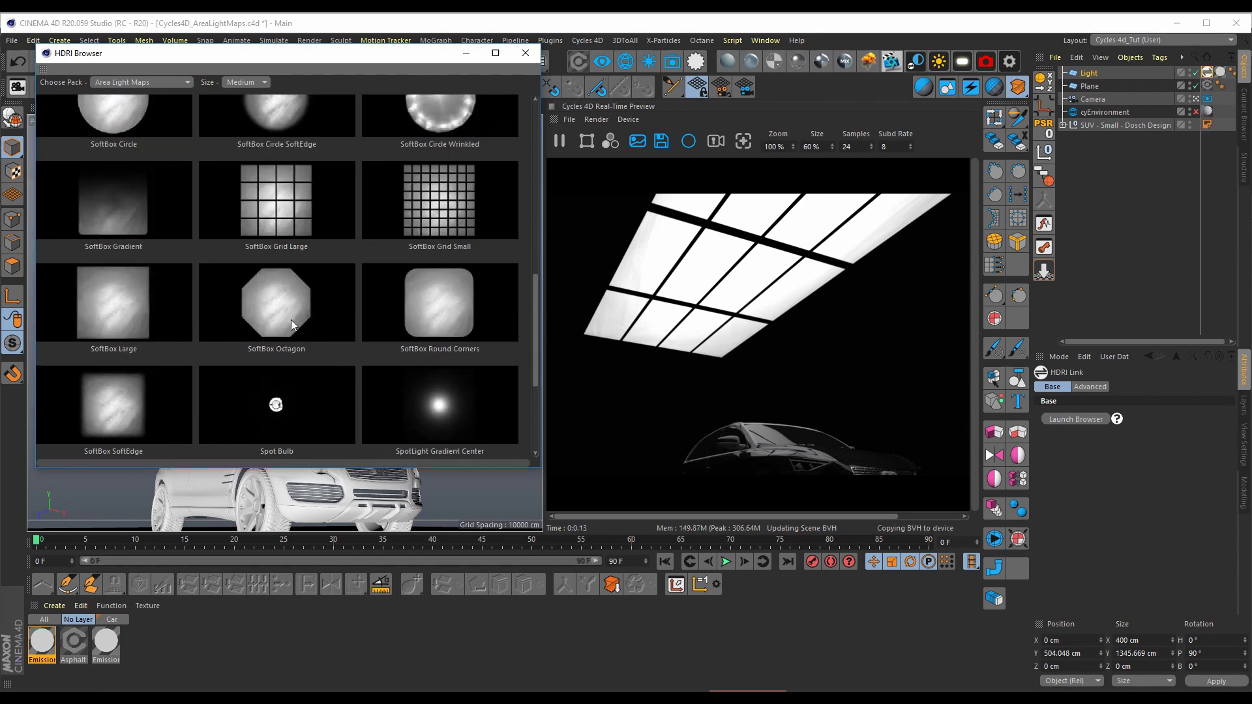
- Apply the SoftBox Round Corners map to the light and close the HDRI Browser
scroll(297, 310, down, 5)
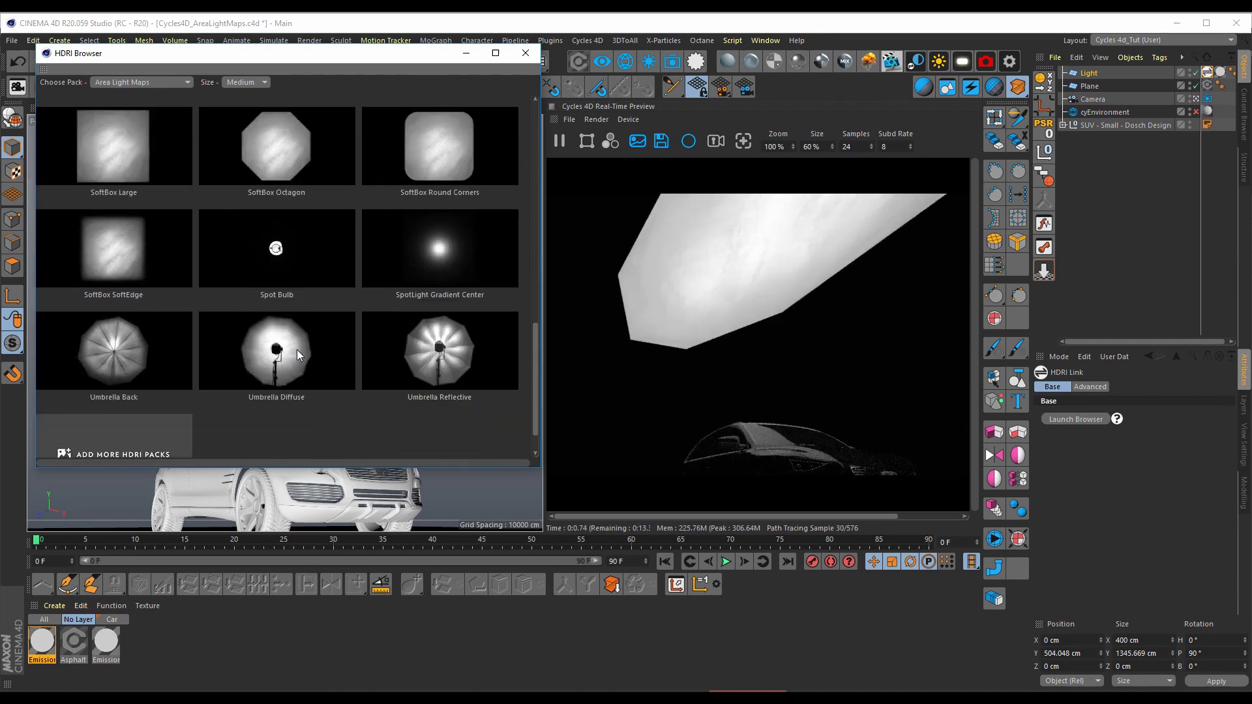
click(469, 190)
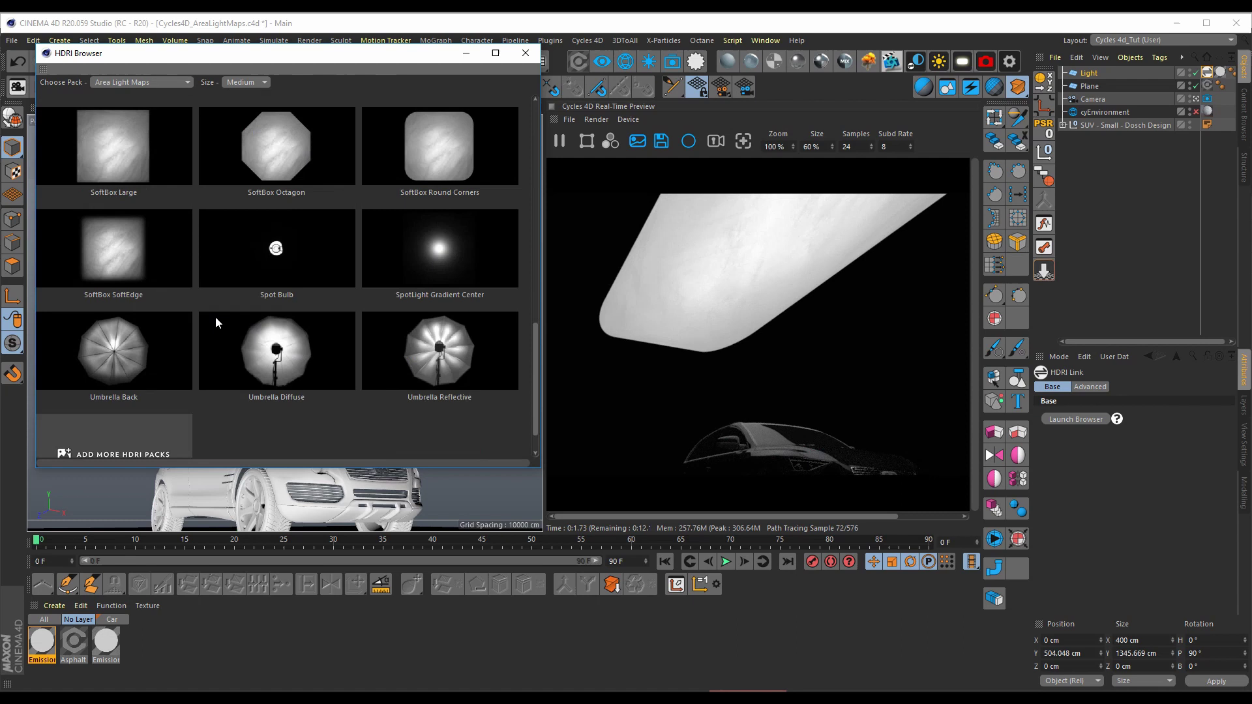
click(526, 54)
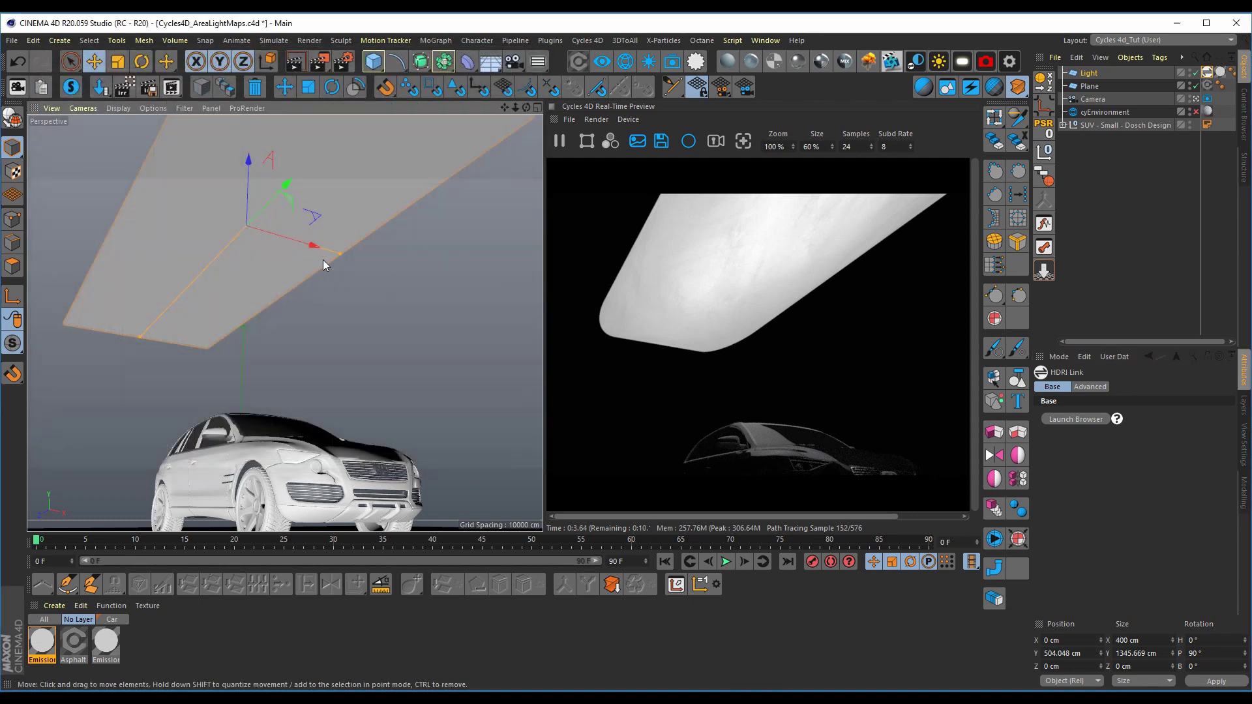
- Reset the viewport to the scene camera's view, leave the camera and frame the whole car from a front angle
alt+drag(323, 259, 325, 350)
alt+middle_drag(325, 350, 312, 315)
alt+drag(311, 315, 280, 398)
click(1196, 100)
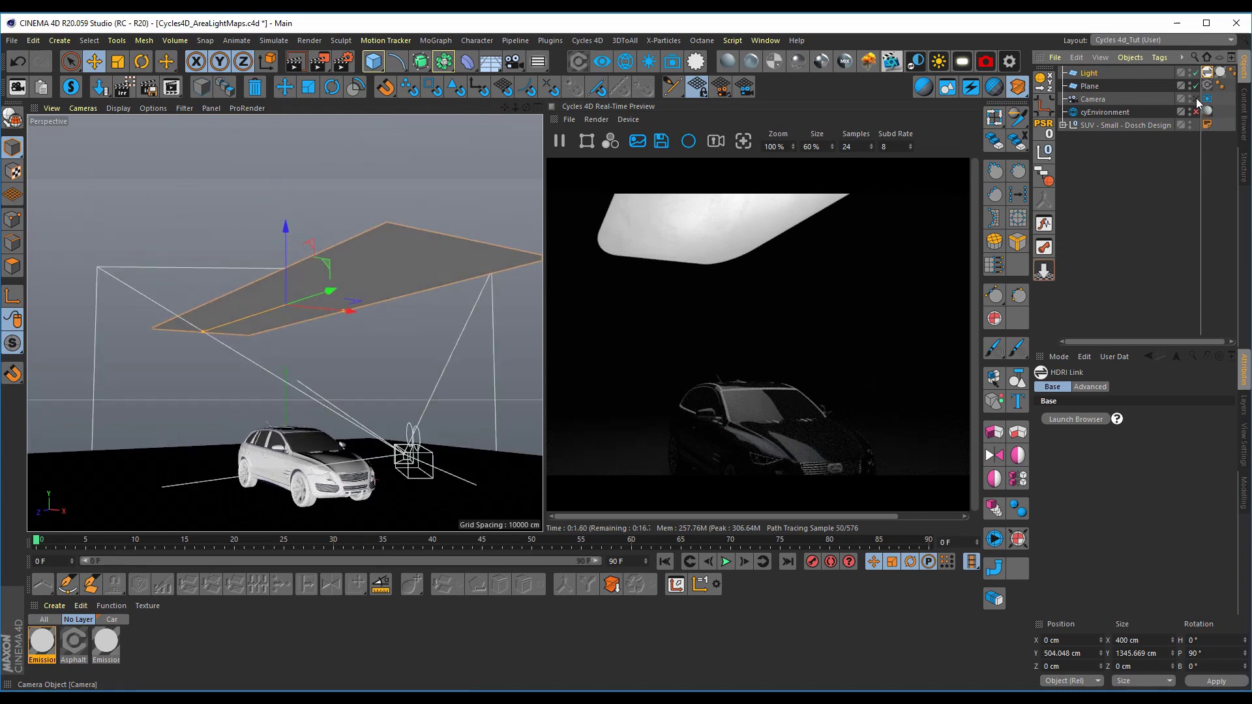
click(1197, 99)
alt+middle_drag(248, 457, 261, 398)
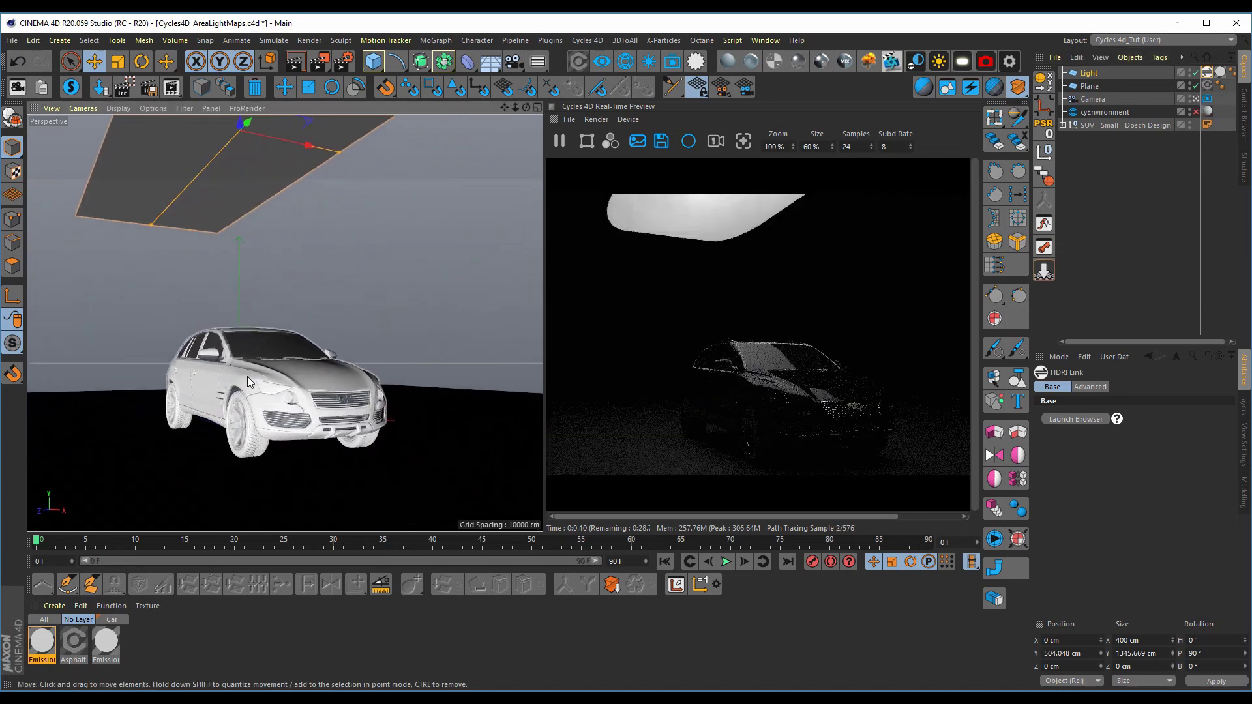
alt+right_drag(261, 398, 285, 395)
alt+middle_drag(286, 396, 288, 386)
alt+drag(289, 385, 199, 383)
- Open the Emission material in the Node Editor, select its Emission node and move the editor clear of the render preview
double_click(43, 644)
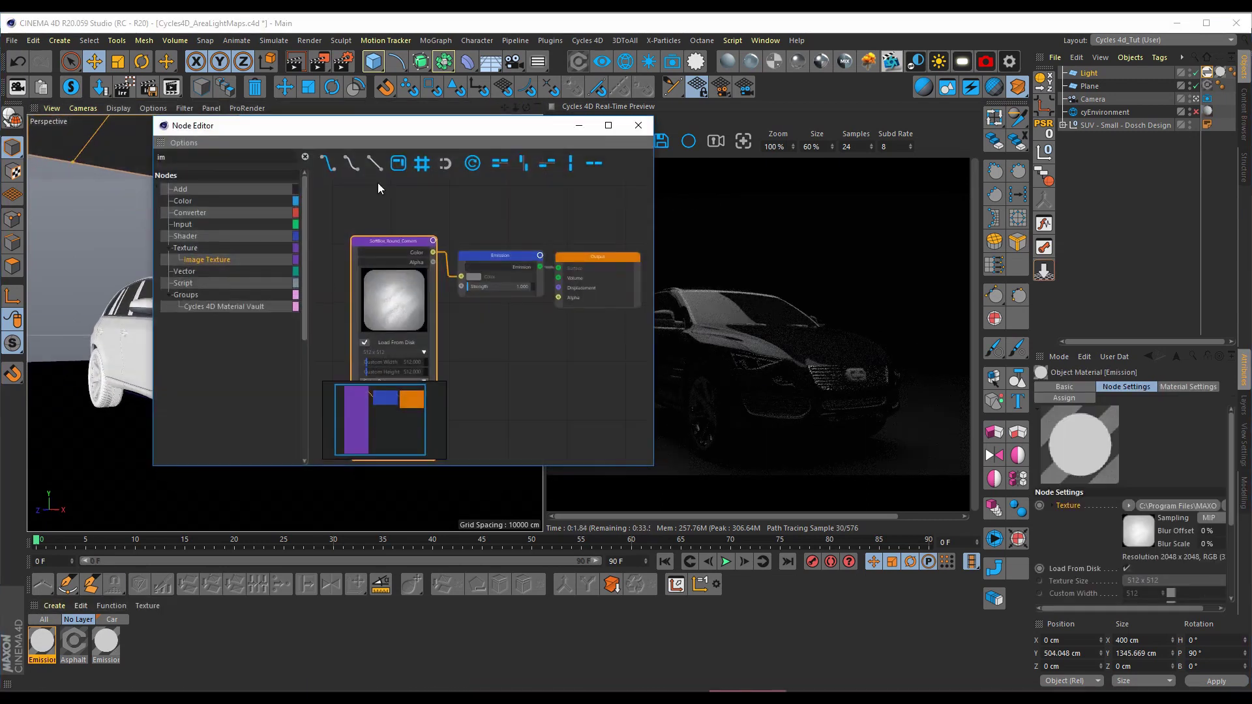
click(469, 293)
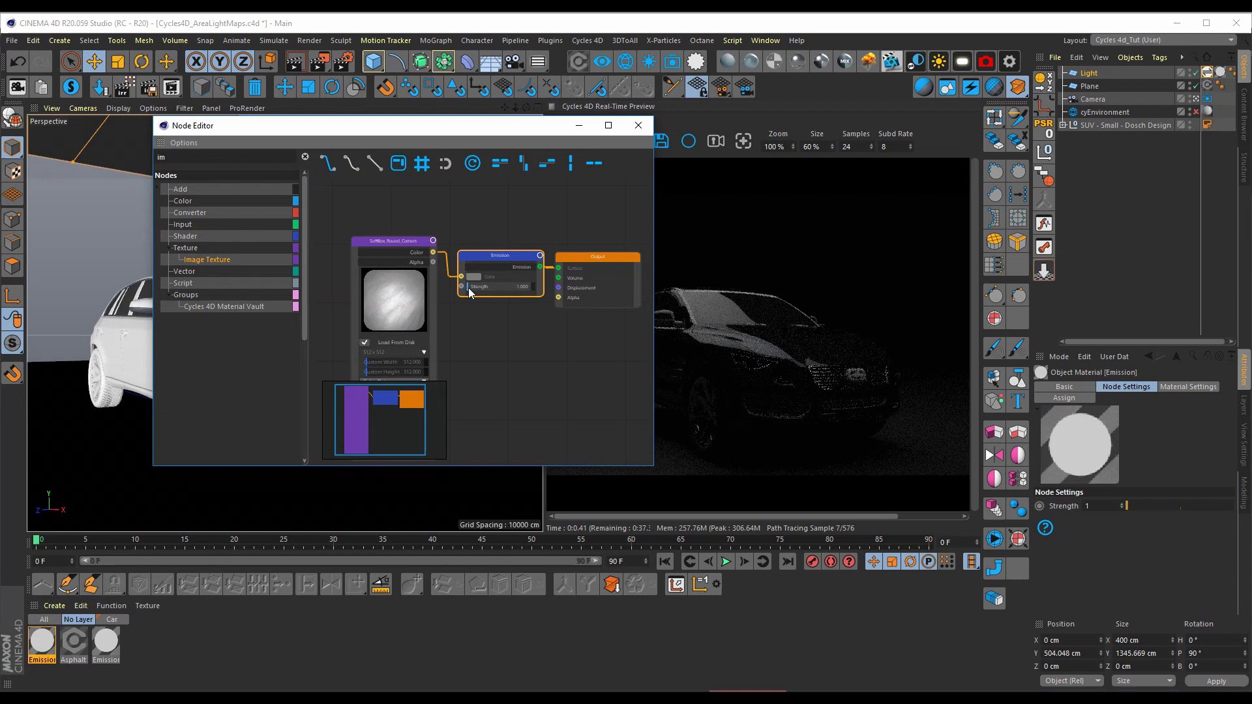
drag(501, 128, 402, 92)
- Try Emission strengths of about 5.5 and 2, and return the strength to 1
drag(372, 252, 371, 252)
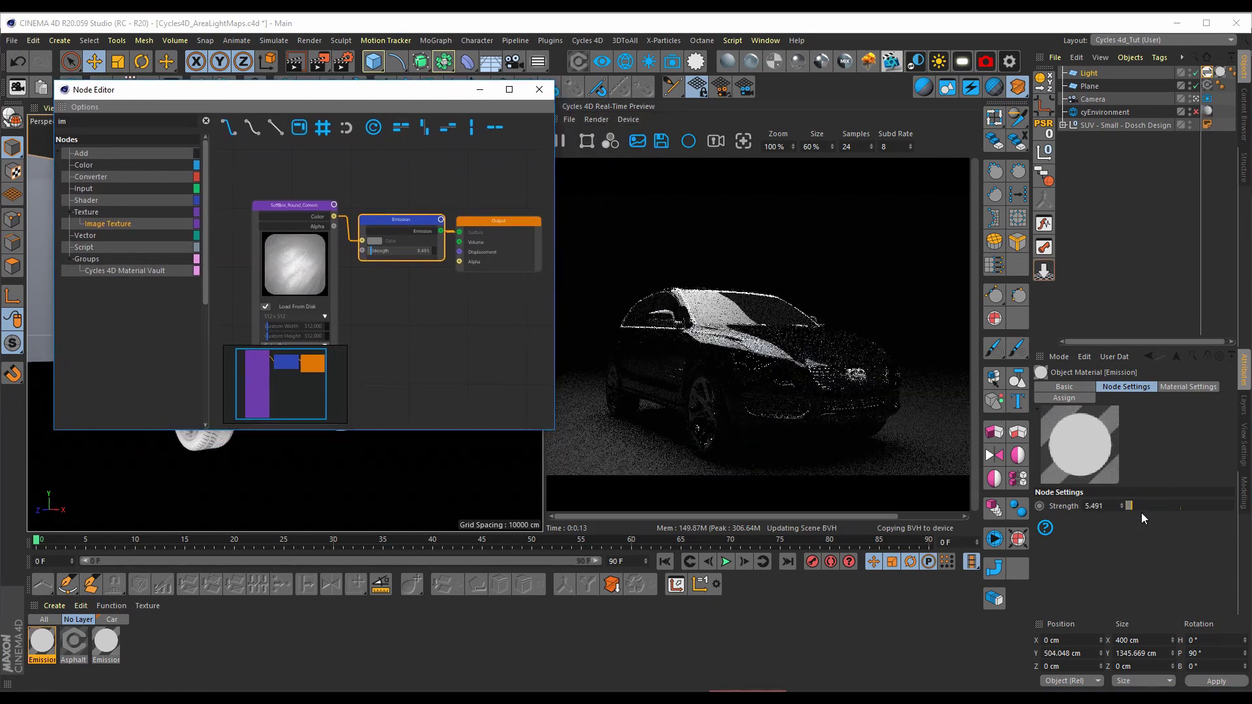
drag(1111, 505, 998, 491)
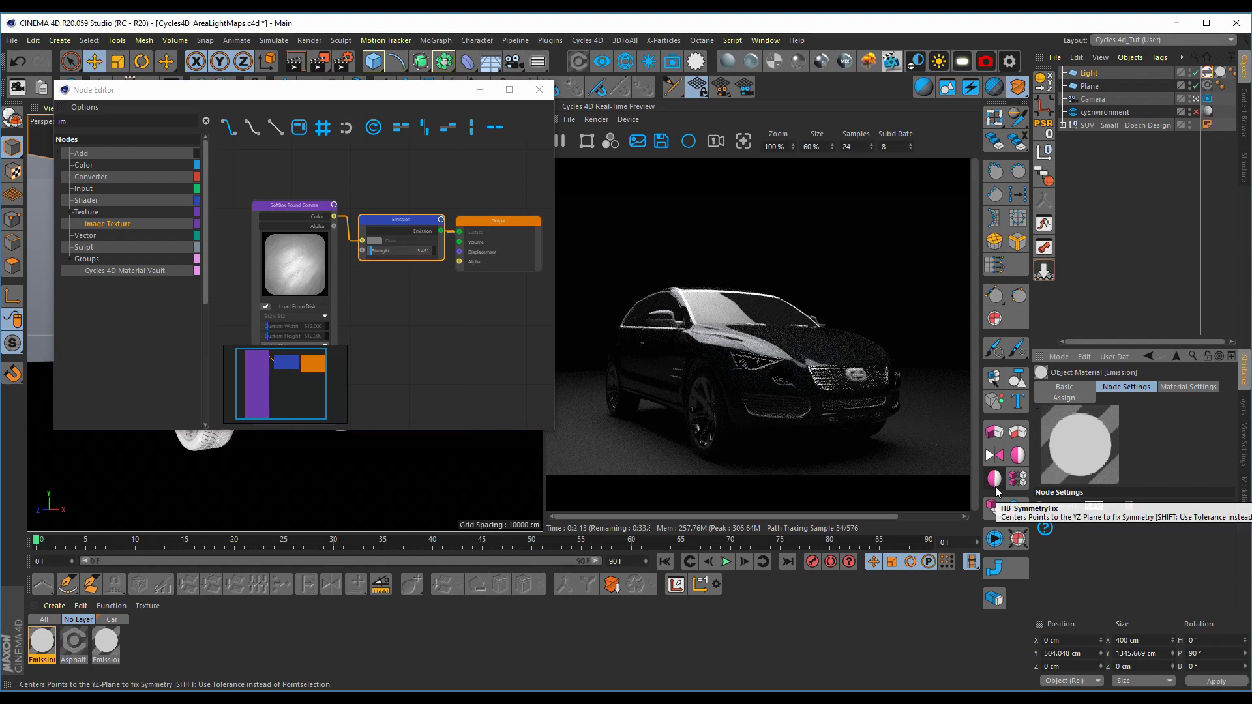
text(21)
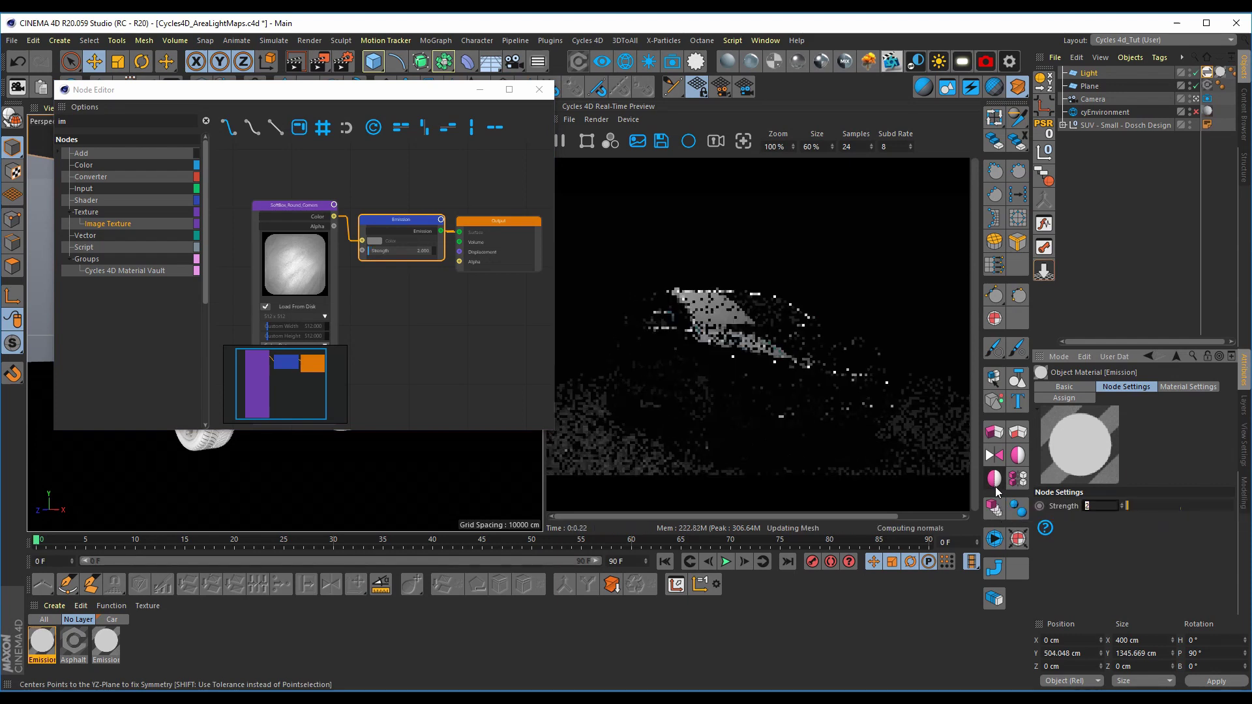
- Add a Blackbody node to the Emission material and place it above the image texture node
middle_drag(353, 257, 493, 262)
double_click(81, 120)
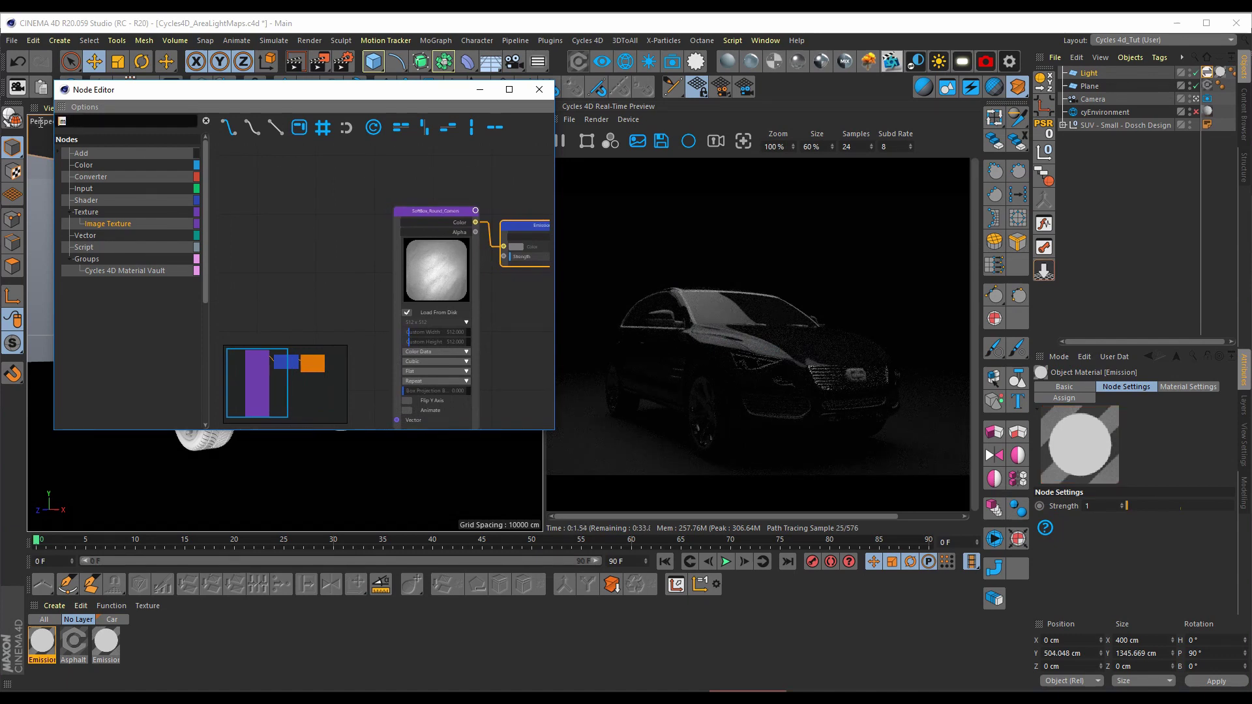
text(black)
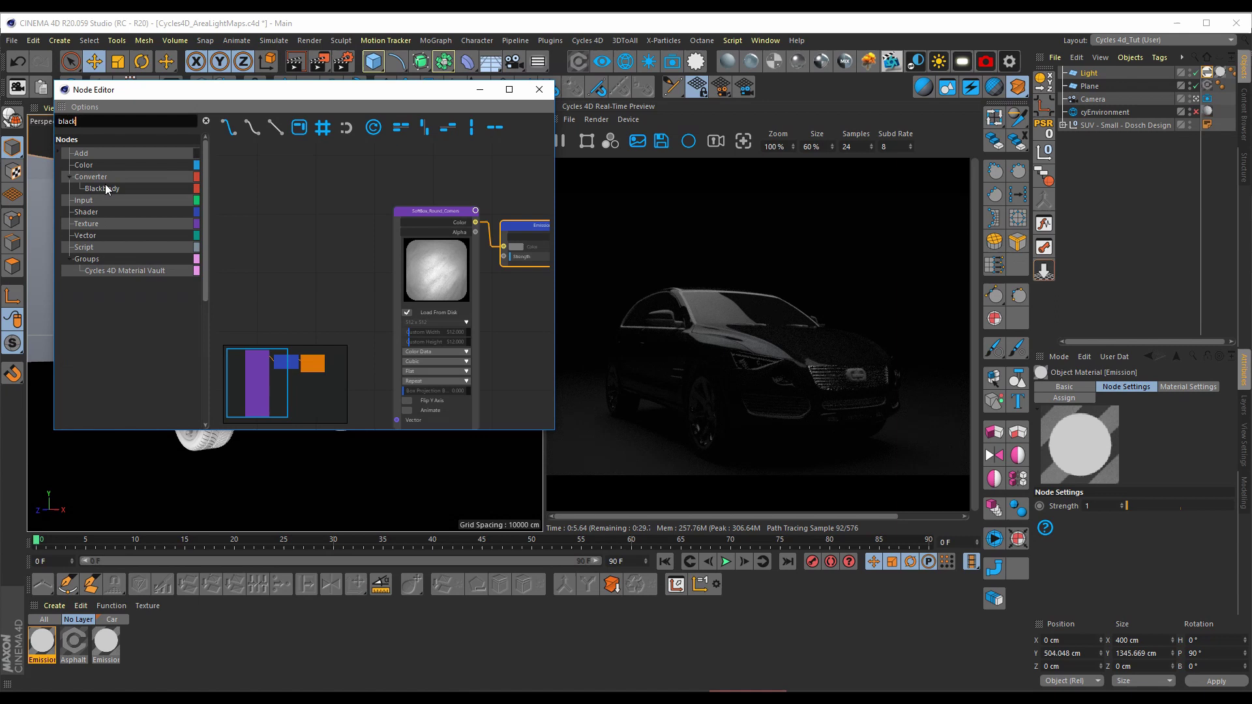
drag(104, 186, 369, 183)
middle_drag(436, 254, 308, 310)
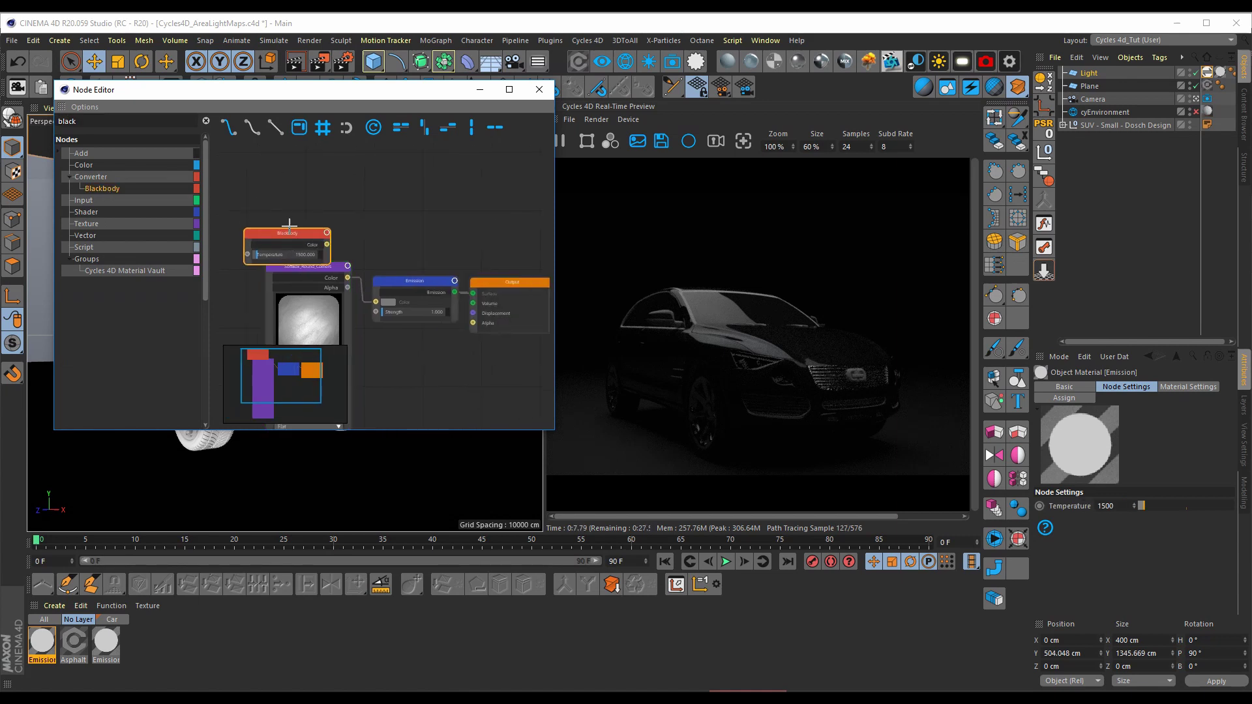
drag(295, 233, 315, 209)
middle_drag(402, 283, 354, 264)
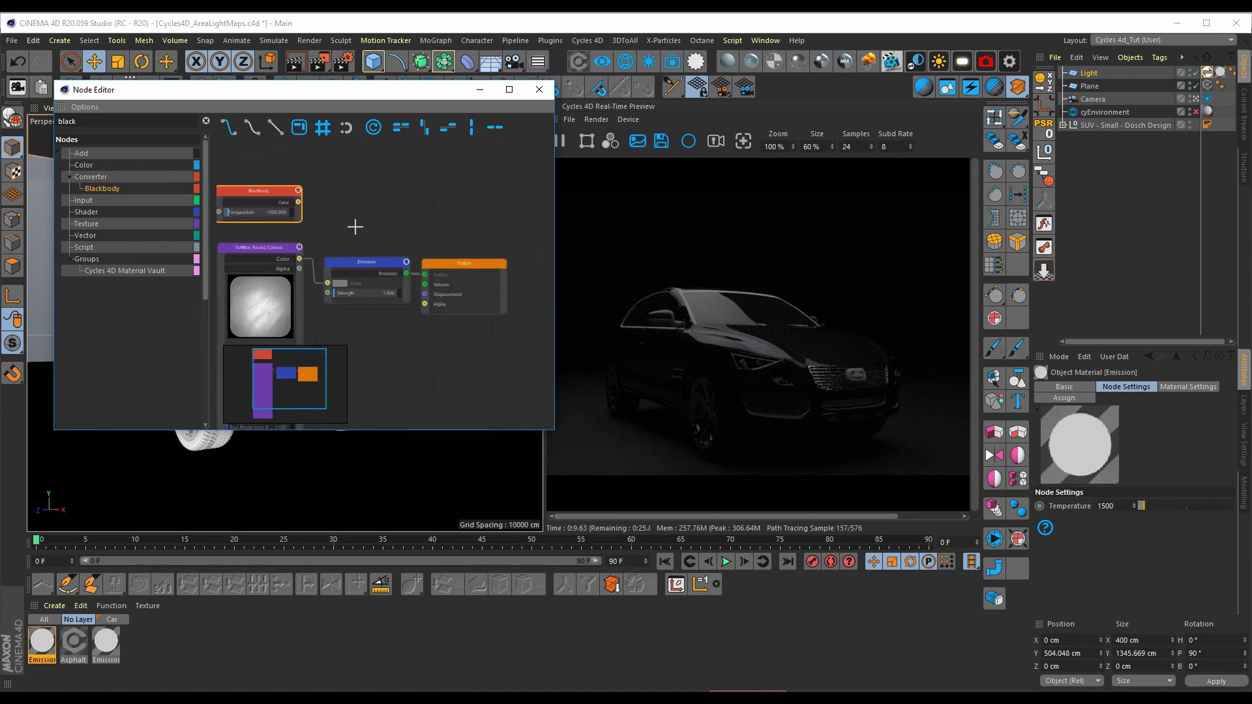
- Shift the Emission and Output nodes aside and insert a MixRGB node between the image texture and the Emission node
drag(354, 225, 484, 314)
drag(460, 267, 508, 266)
double_click(112, 121)
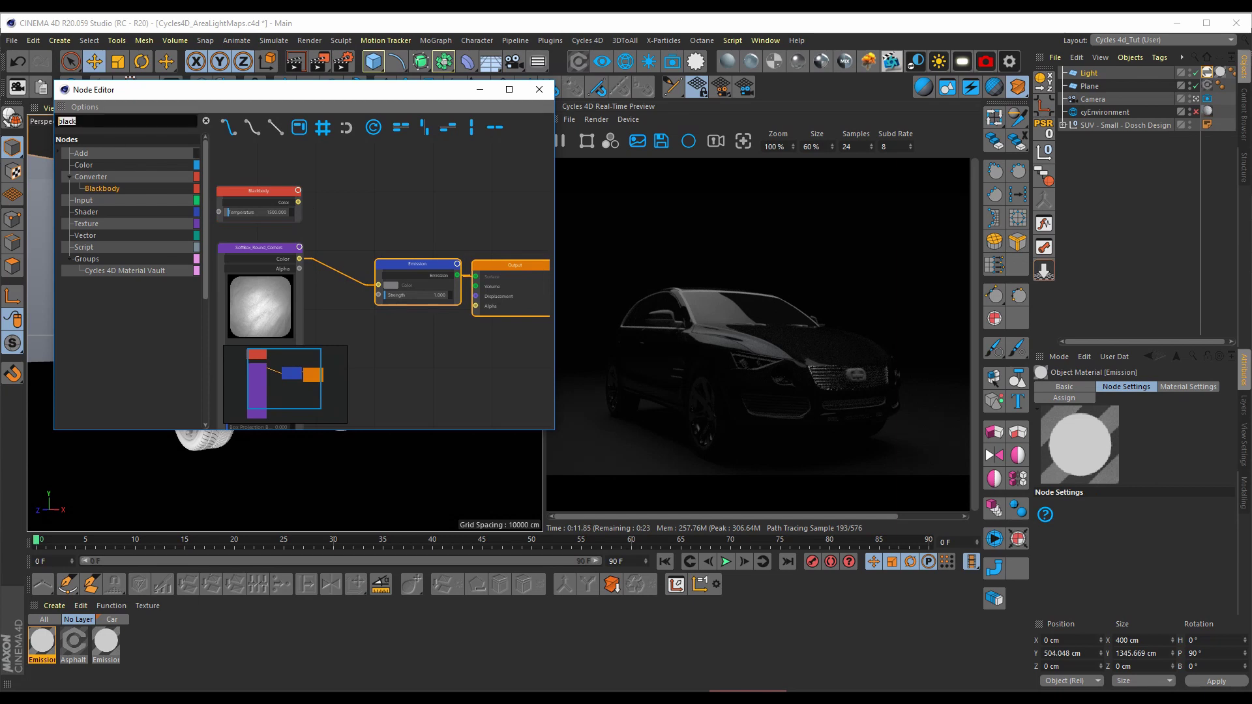
text(mix)
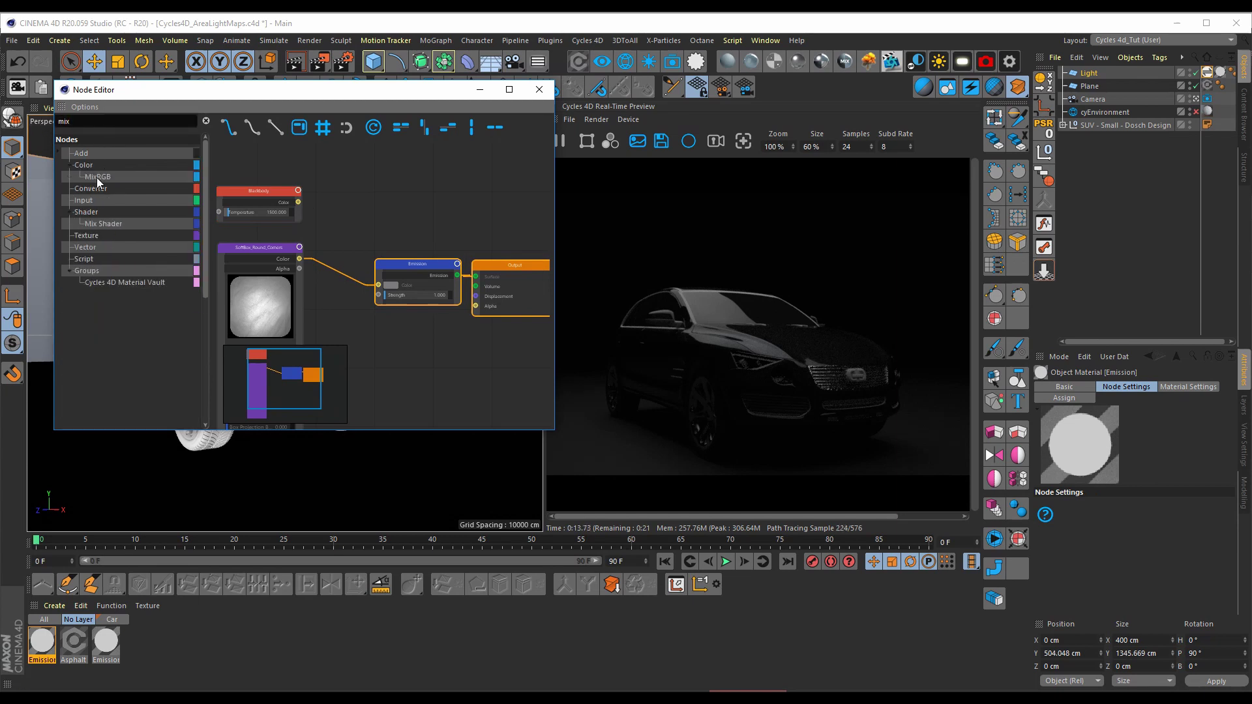
drag(97, 177, 345, 202)
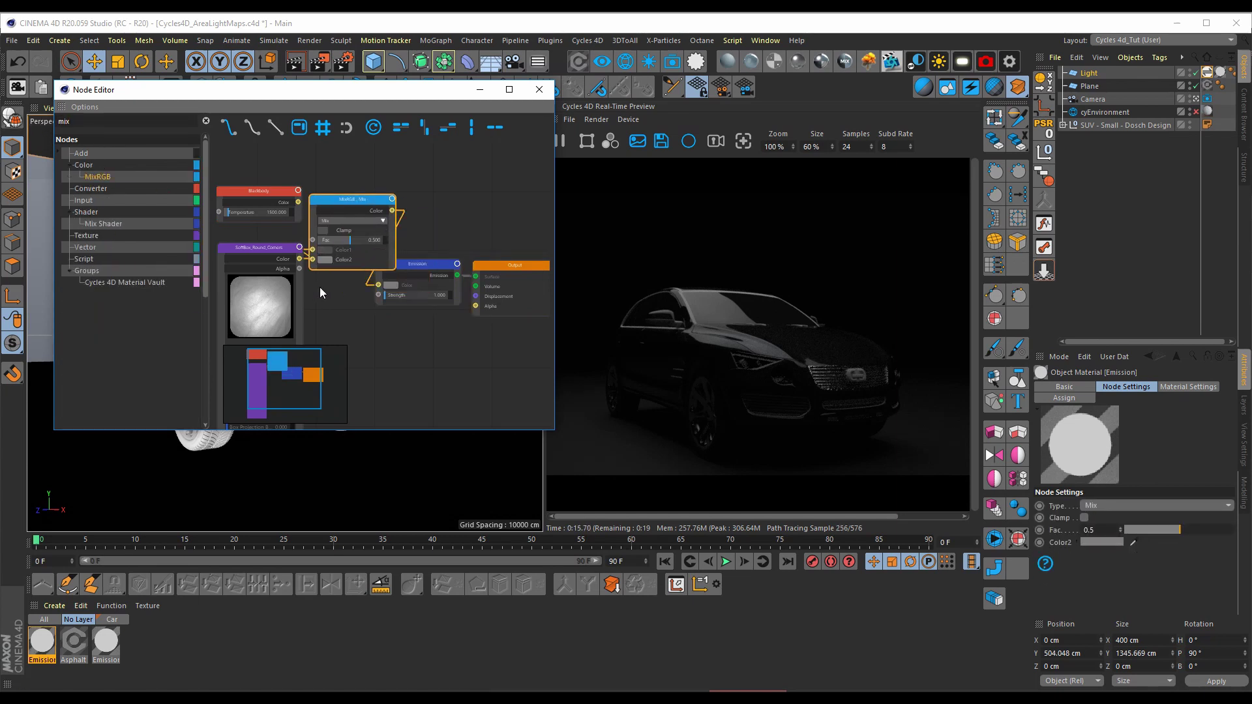
- Connect the image texture to Color2 and the Blackbody to Color1 of the MixRGB node, with Fac set to 1
drag(260, 248, 203, 246)
mouse_move(313, 250)
mouse_down()
mouse_move(295, 267)
mouse_move(313, 260)
mouse_up()
middle_drag(343, 287, 385, 280)
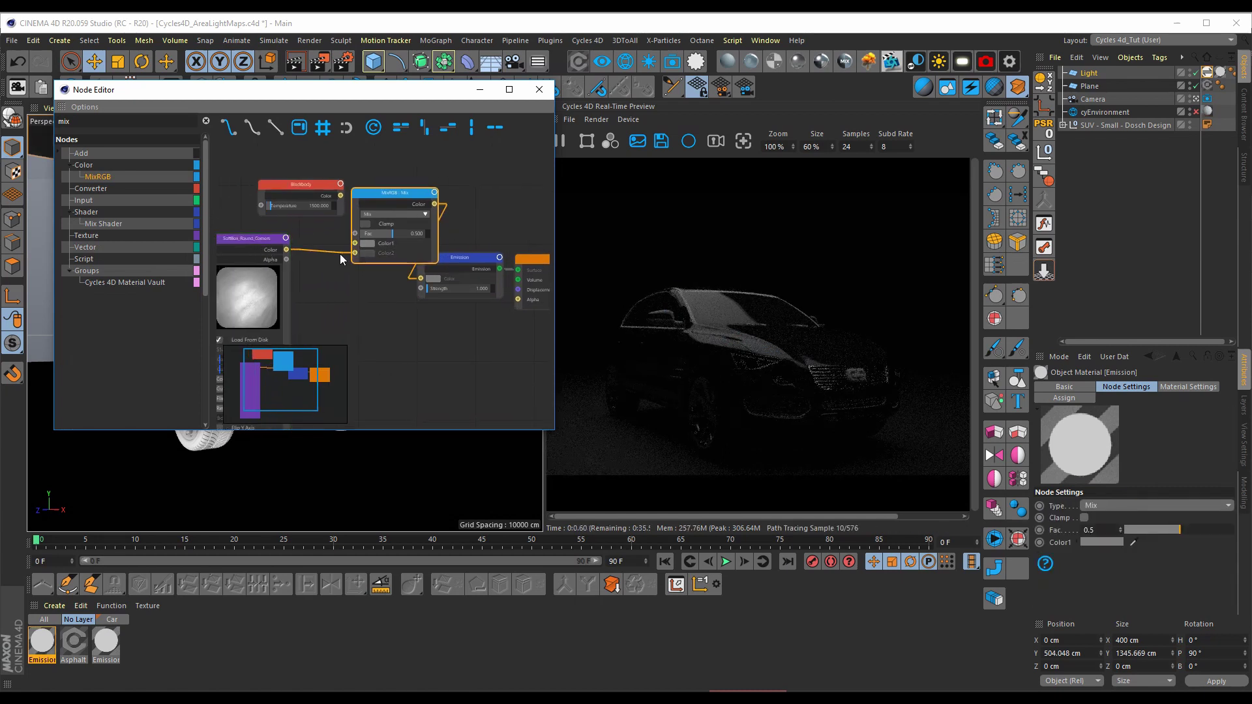
drag(312, 187, 432, 234)
drag(396, 193, 369, 193)
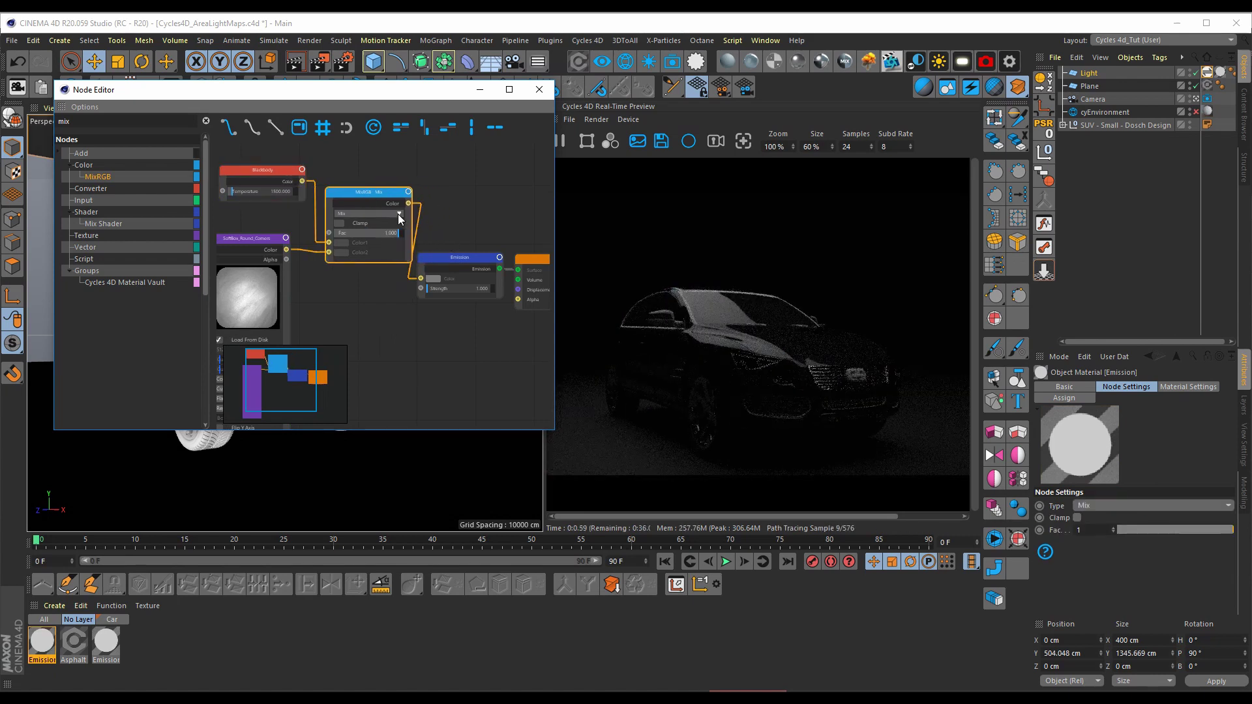
- Set the MixRGB node's type to Multiply and reposition it before the Emission node
click(398, 214)
click(398, 251)
drag(377, 194, 362, 208)
- Rearrange the Blackbody and image texture nodes and set the Blackbody temperature to 7184
drag(276, 170, 257, 175)
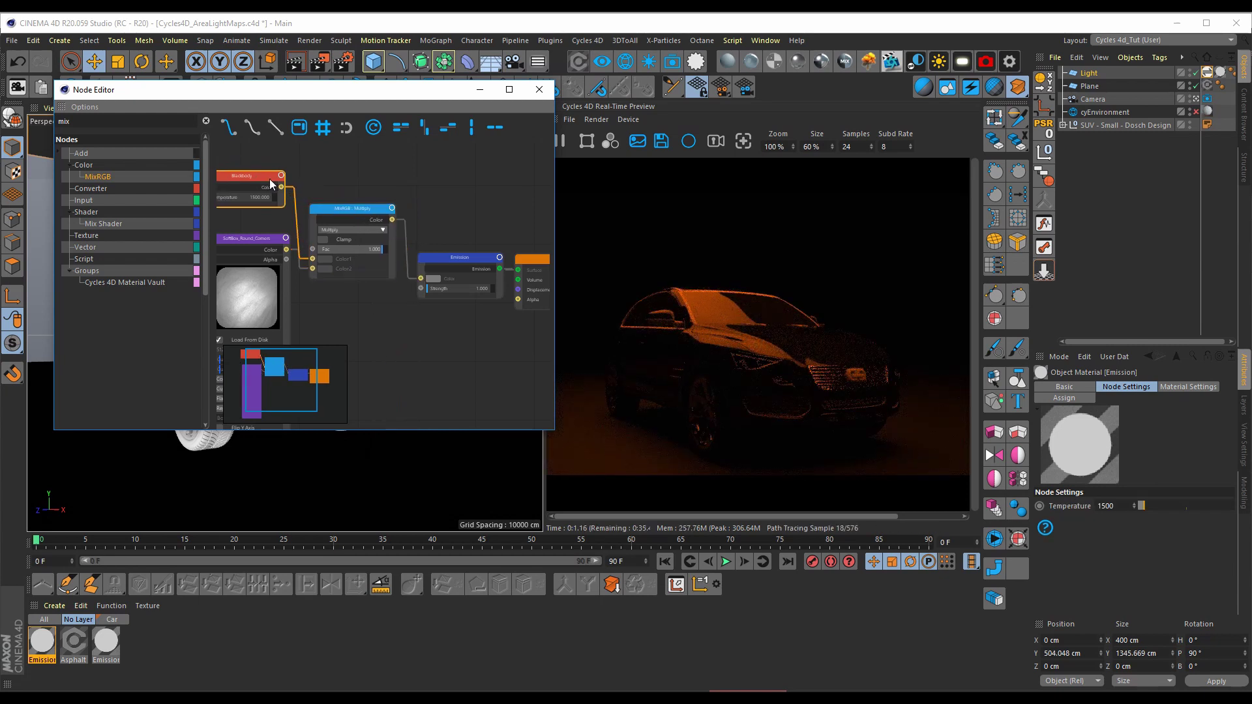
middle_drag(334, 213, 377, 215)
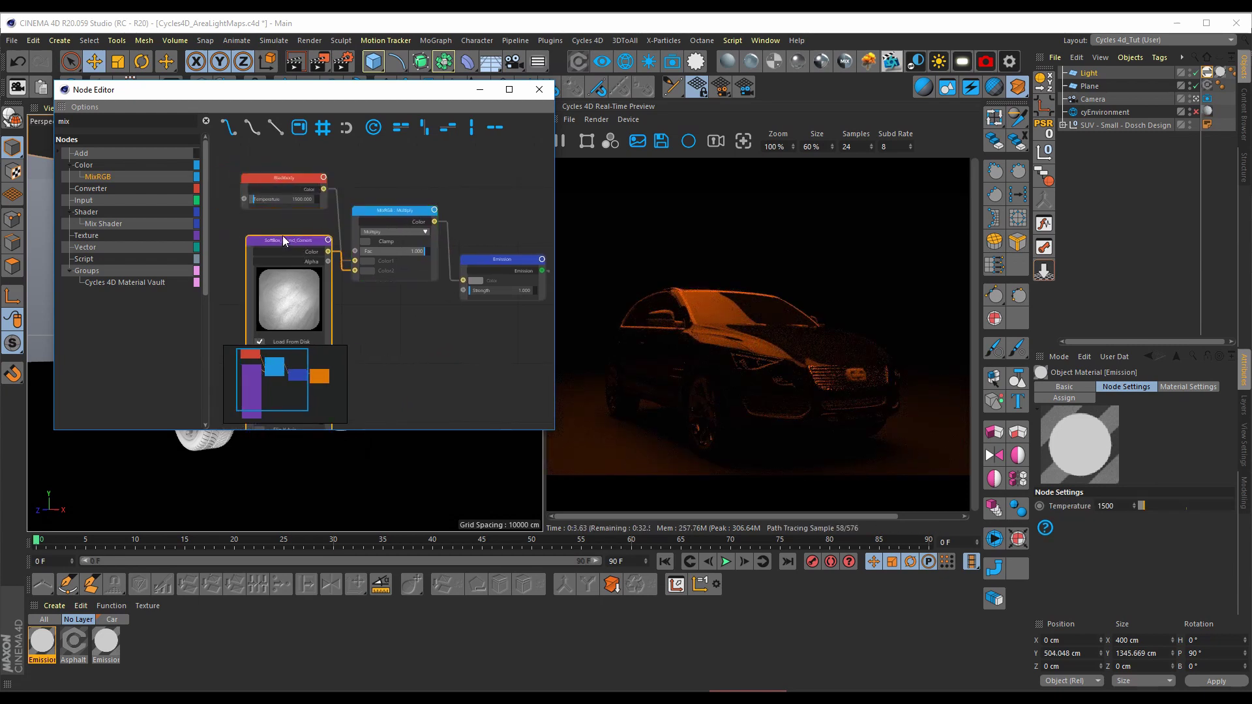
drag(283, 238, 294, 202)
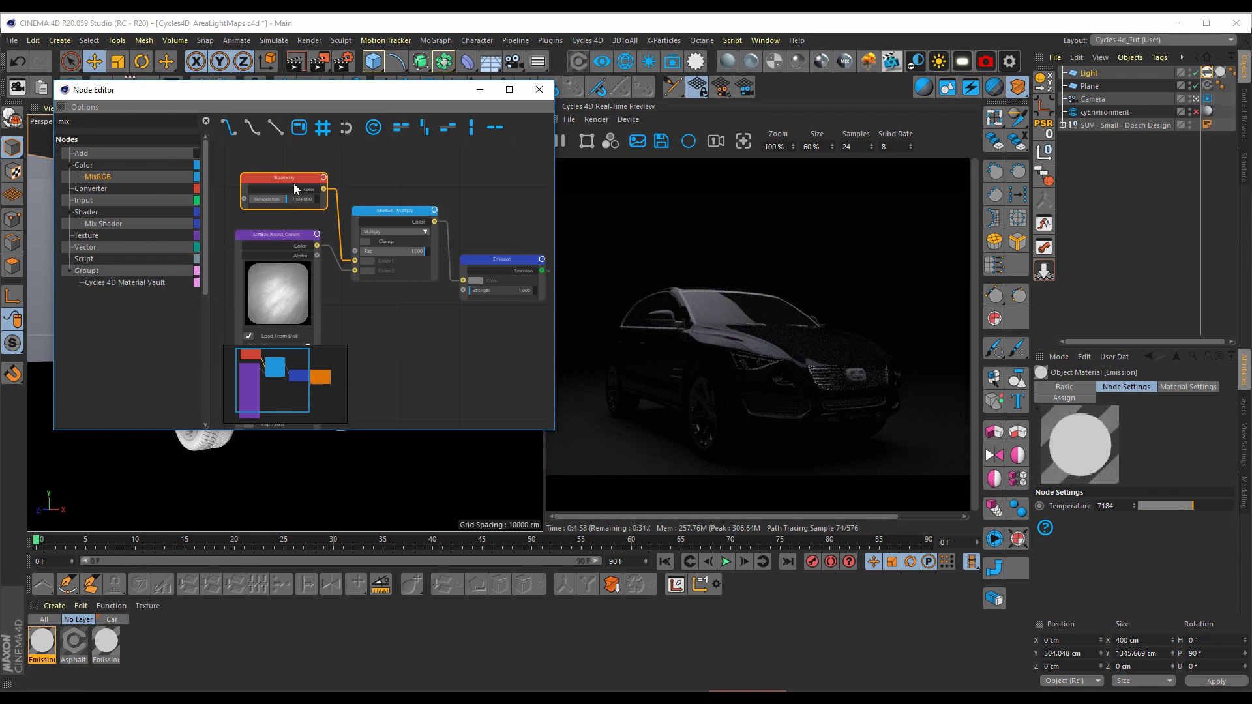
- Raise the Blackbody node's temperature to 7408
mouse_move(278, 203)
mouse_down()
mouse_move(259, 202)
mouse_move(287, 203)
mouse_up()
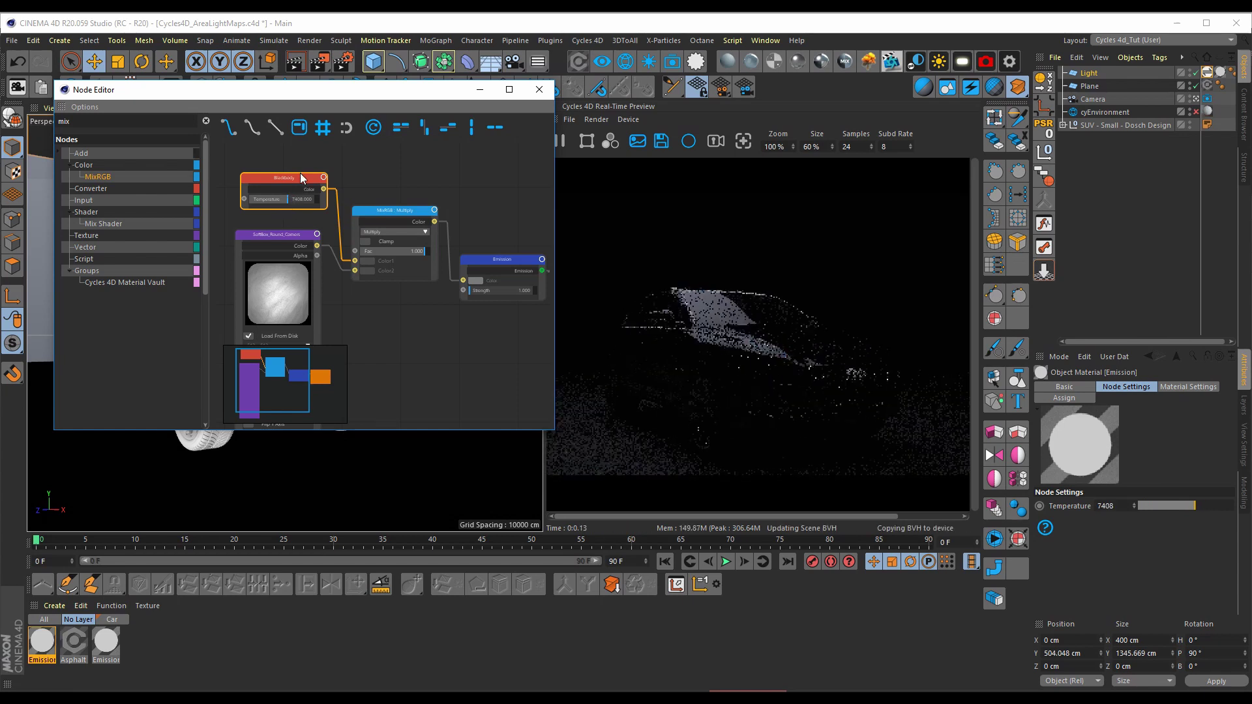
middle_drag(367, 222, 393, 218)
scroll(393, 217, down, 3)
click(334, 244)
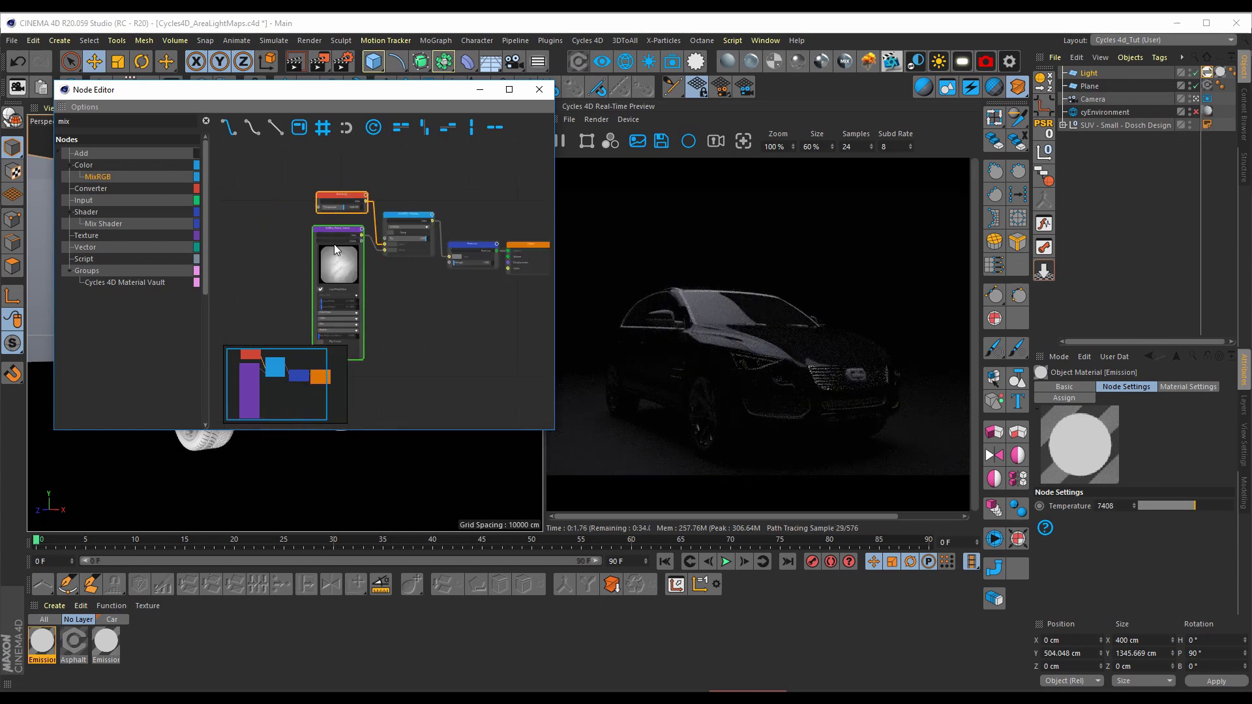
middle_drag(334, 244, 360, 217)
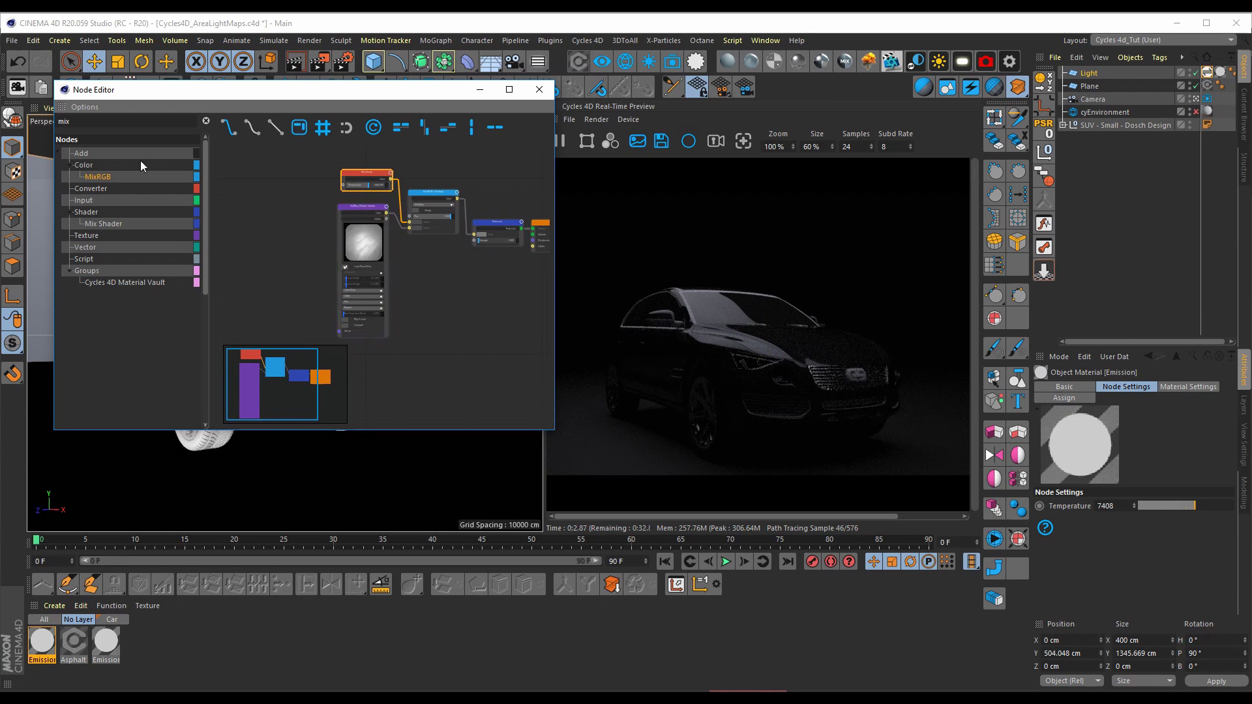
- Find the Texture Coordinate node and add it to the node graph, well ahead of the image texture node
click(104, 122)
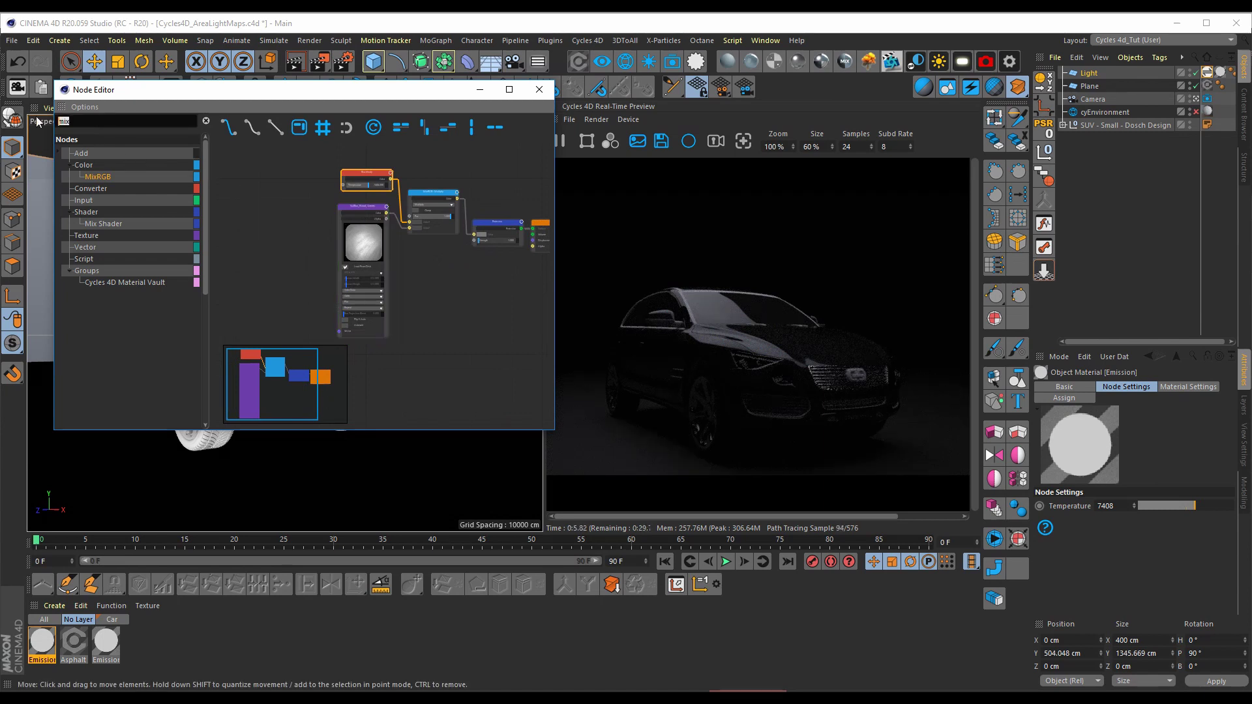
text(tex)
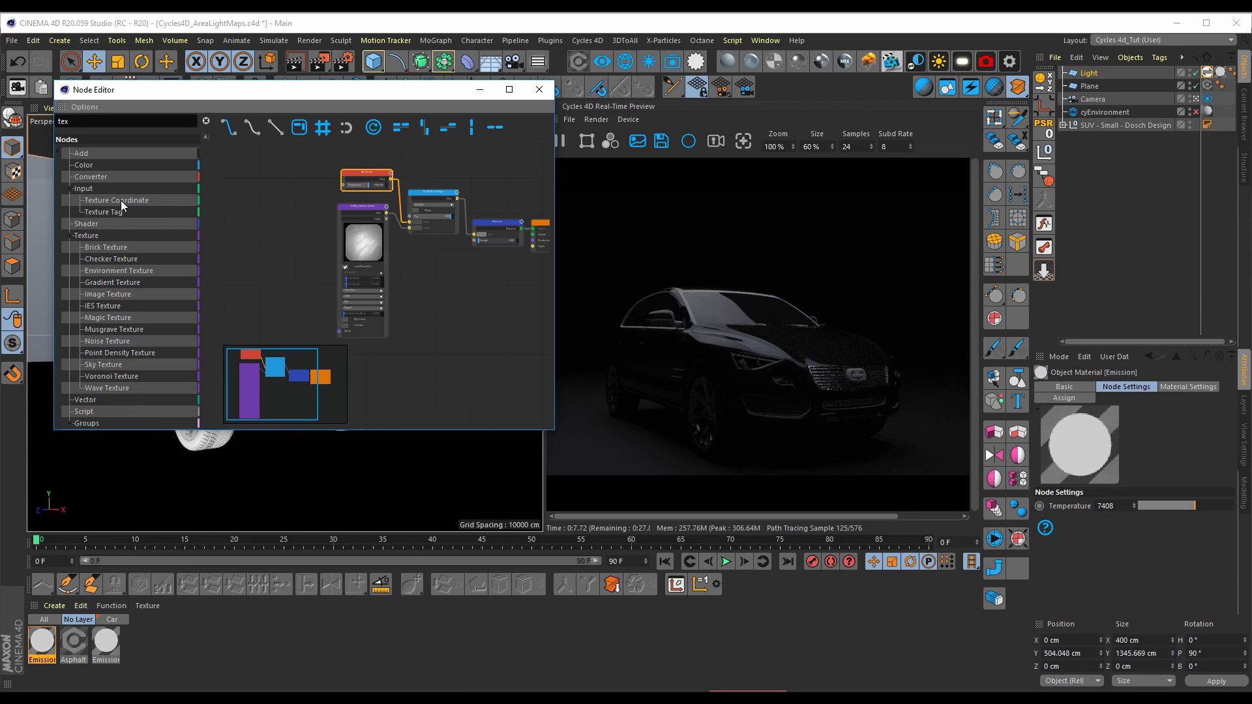
drag(120, 200, 229, 225)
middle_drag(351, 263, 434, 257)
drag(342, 221, 284, 226)
- Add a Mapping node and place it between the Texture Coordinate and image texture nodes
click(104, 122)
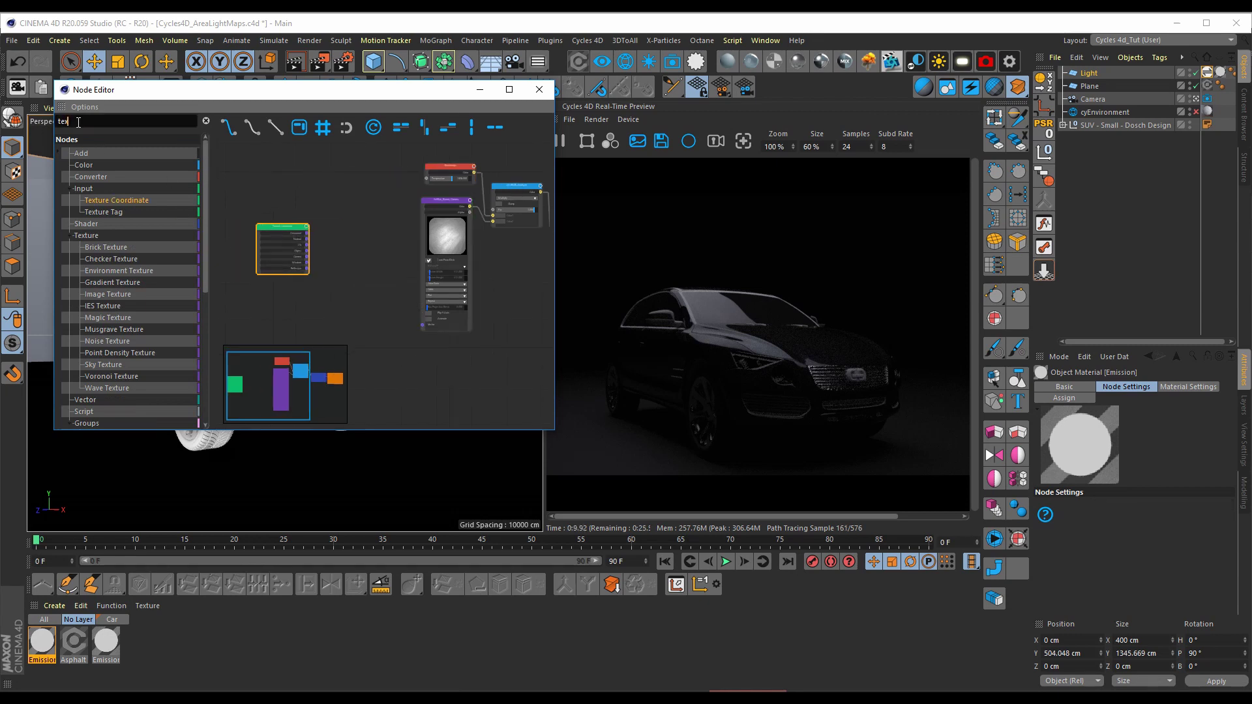
text(map)
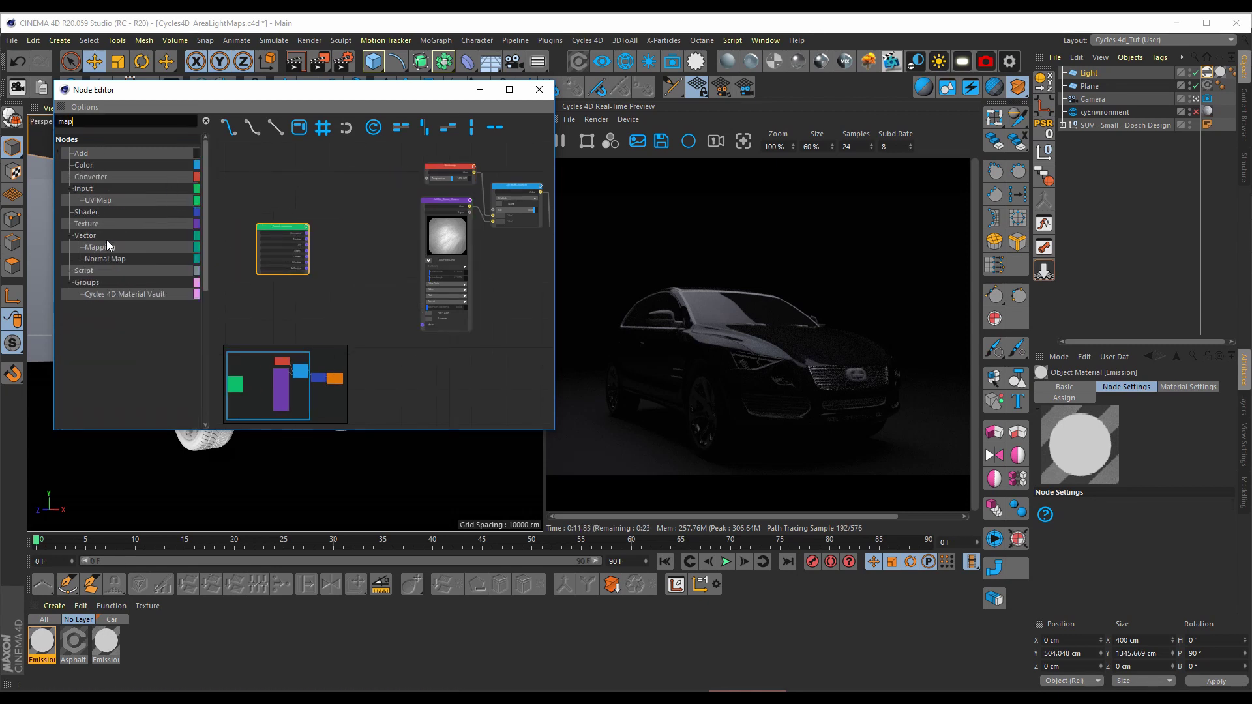
drag(107, 246, 232, 249)
click(350, 260)
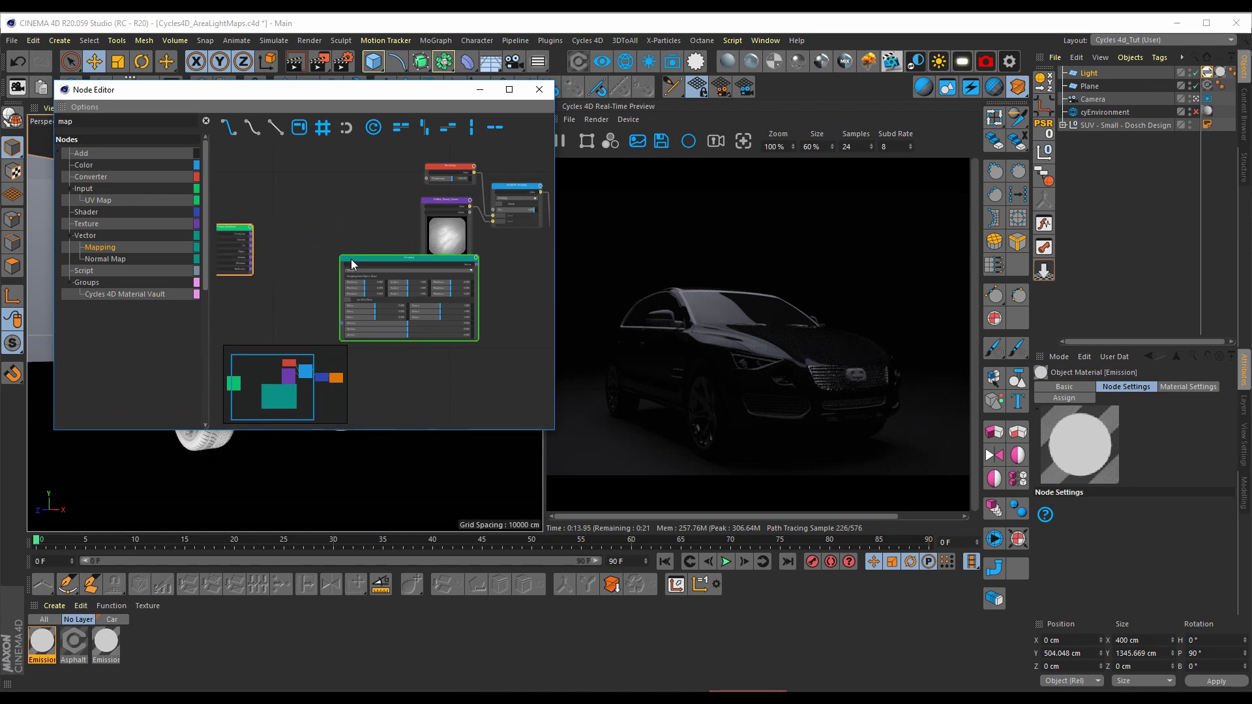
drag(351, 260, 302, 345)
- Connect the Texture Coordinate node to the Mapping node and the Mapping node's Vector output to the image texture's Vector input
scroll(274, 240, up, 4)
middle_drag(527, 293, 312, 290)
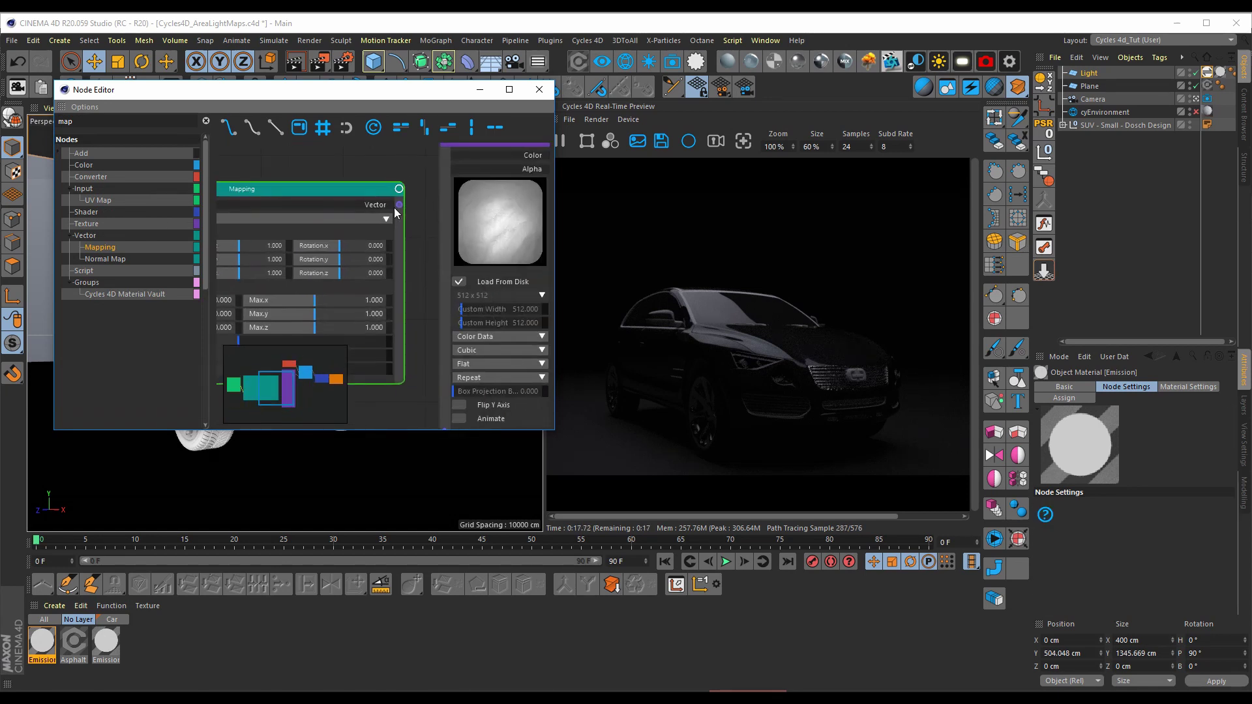
drag(399, 204, 444, 430)
scroll(379, 297, down, 4)
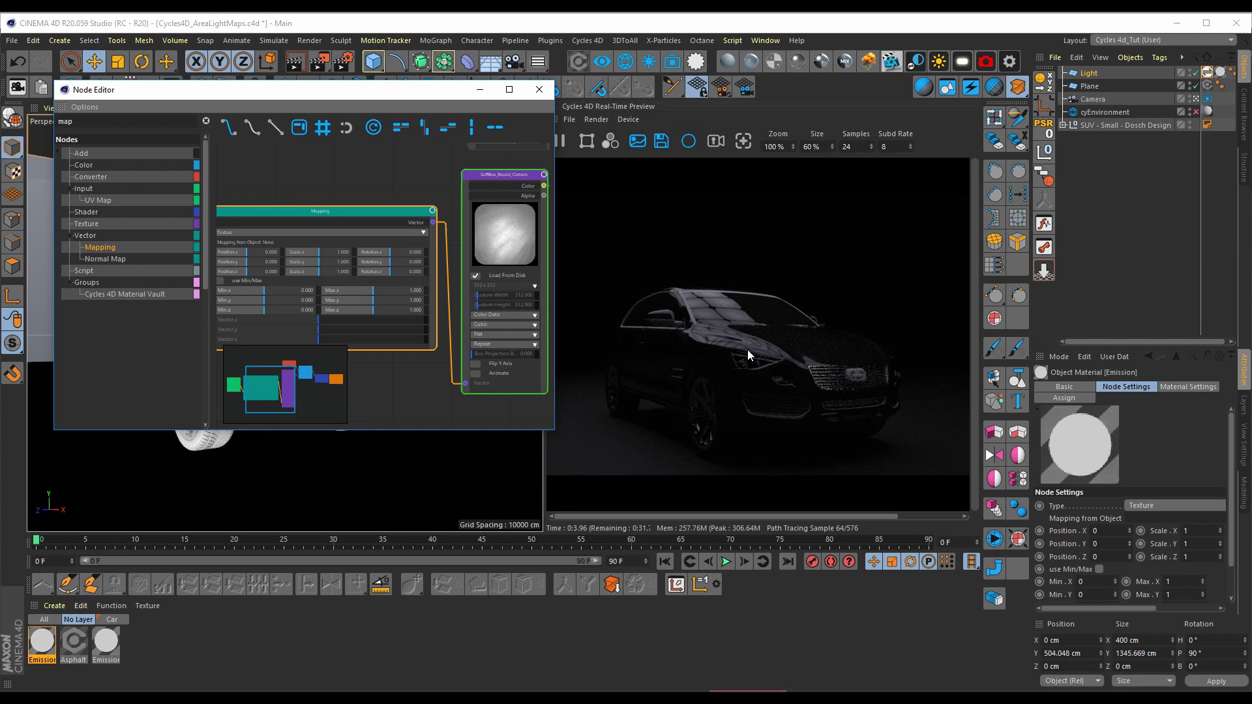
scroll(375, 242, down, 2)
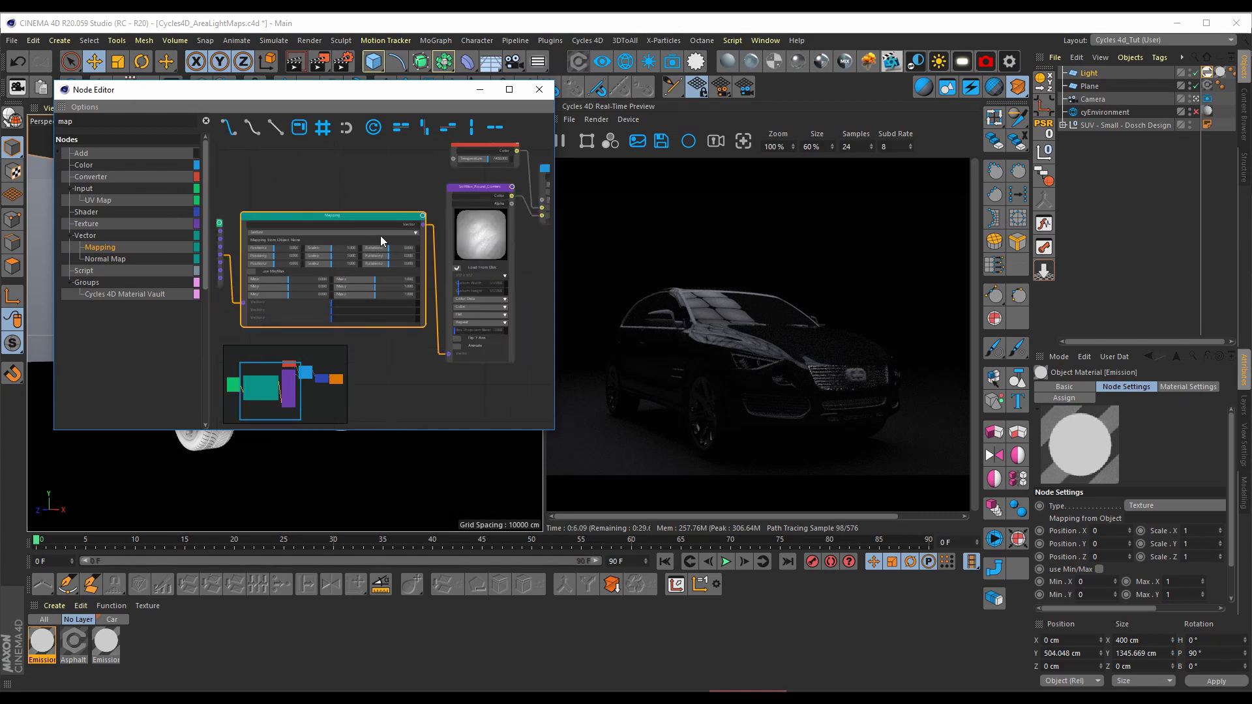
middle_drag(381, 236, 364, 261)
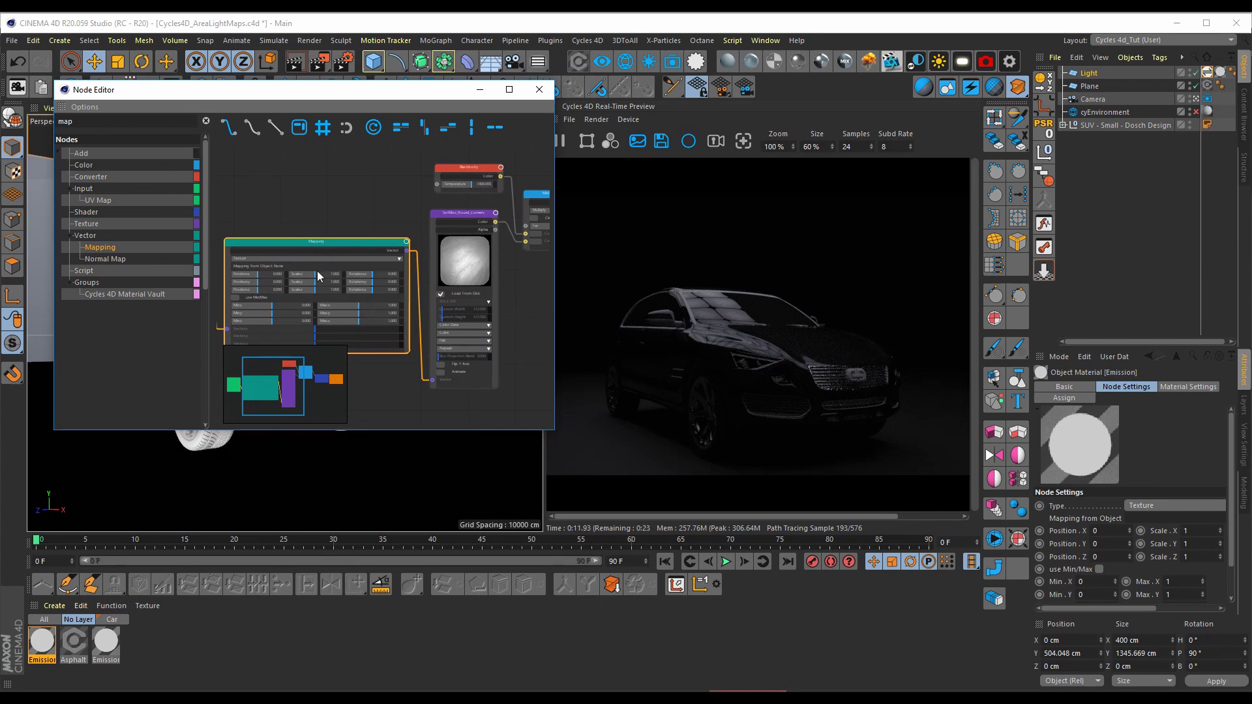
- Try Scale X values of -3.131 and 14.044 on the Mapping node, and undo the changes
drag(316, 275, 316, 275)
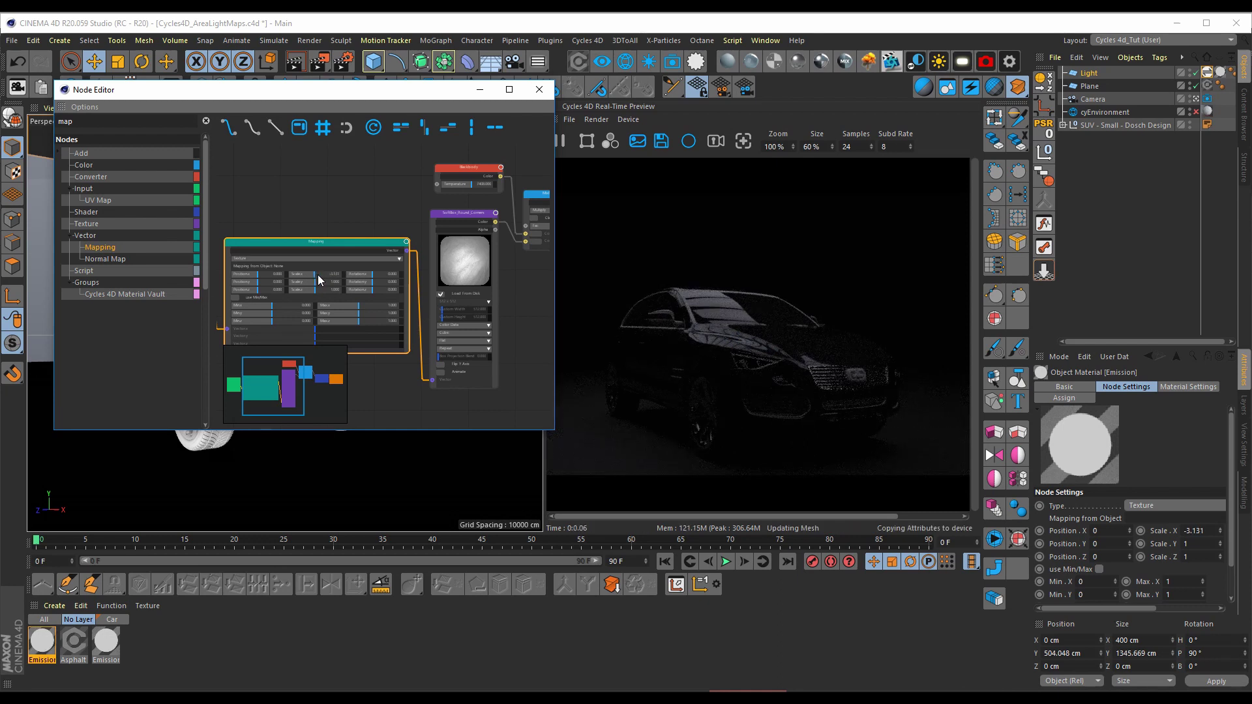
key(ctrl+z)
key(ctrl+z)
key(ctrl+z)
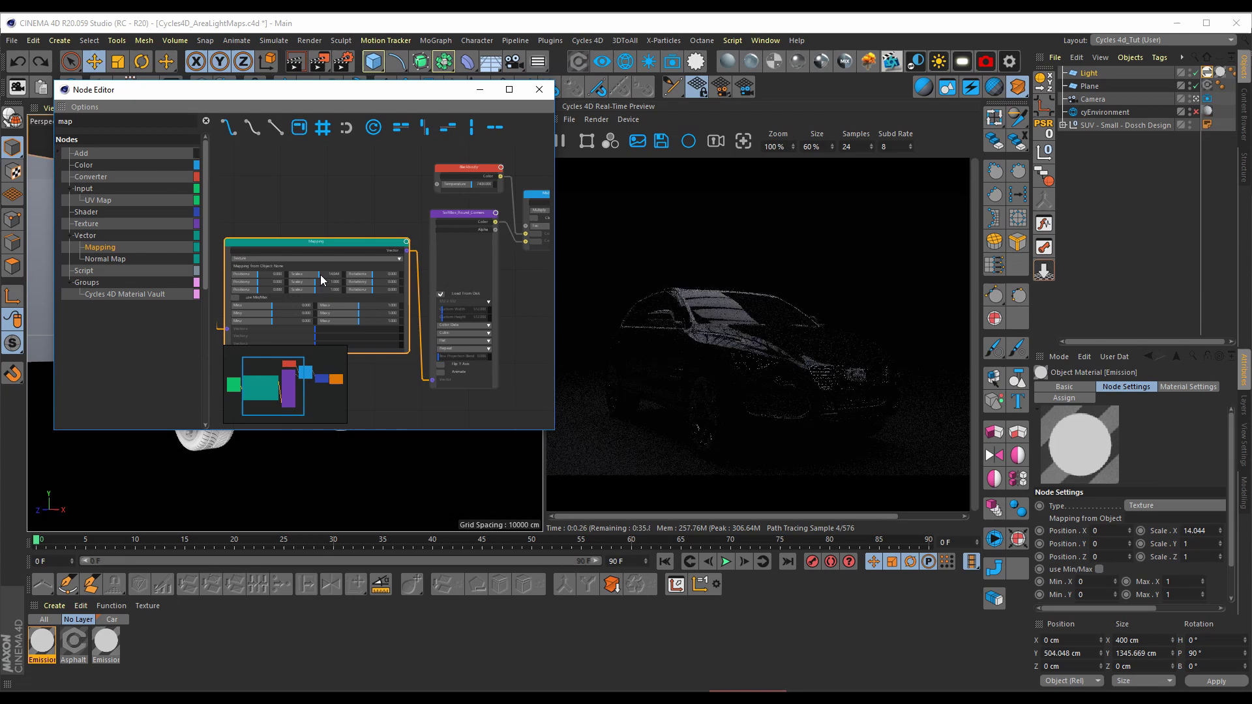
key(z)
scroll(364, 245, down, 2)
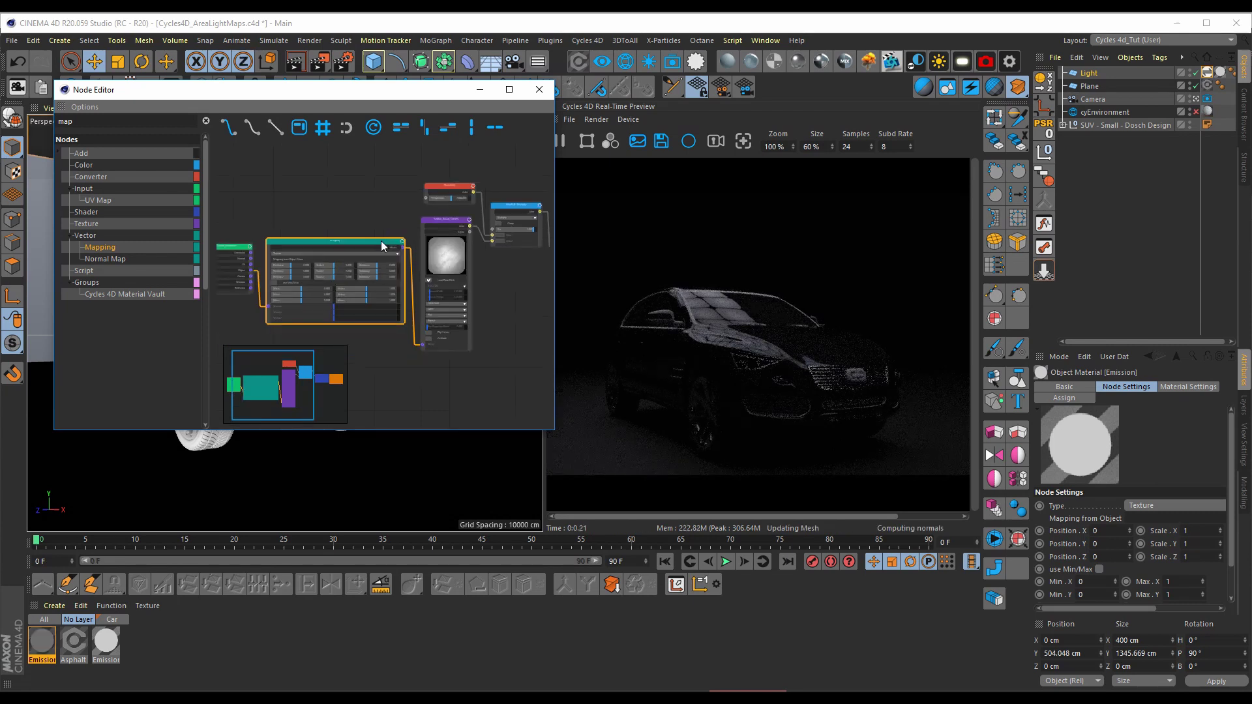
- Close the Node Editor and orbit the perspective view to see the car from a higher angle
click(540, 94)
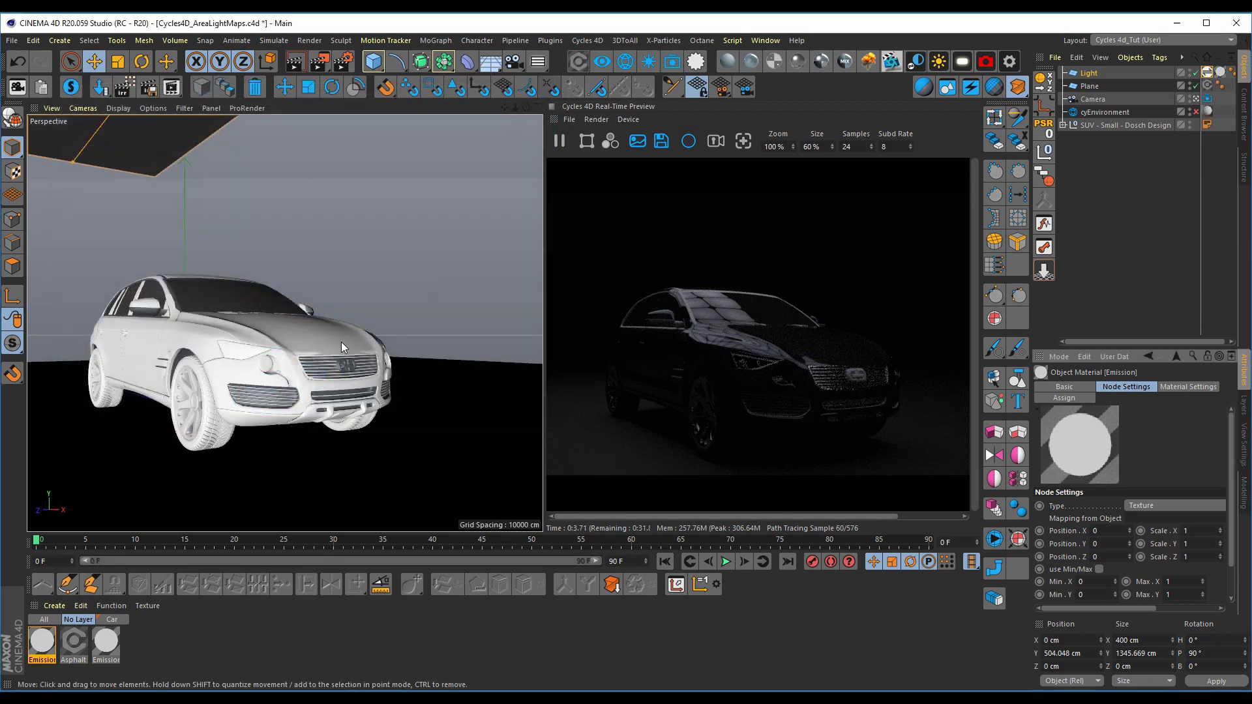
scroll(342, 342, down, 2)
alt+drag(334, 347, 280, 291)
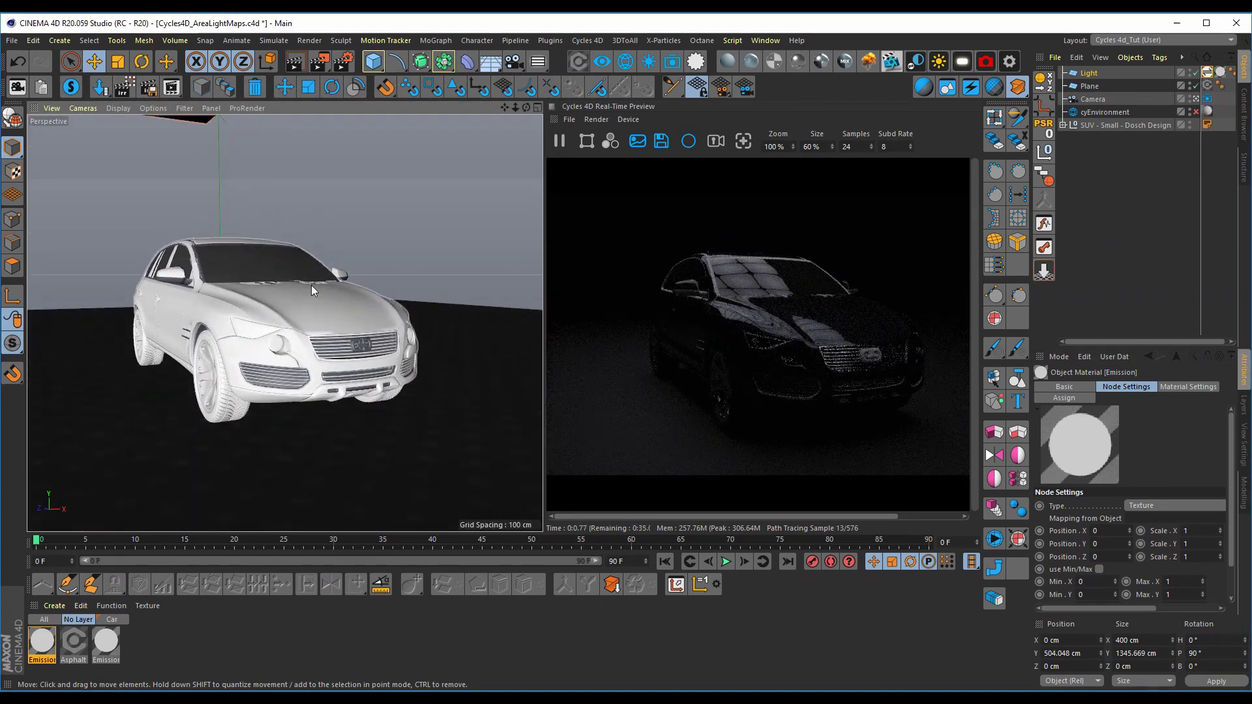